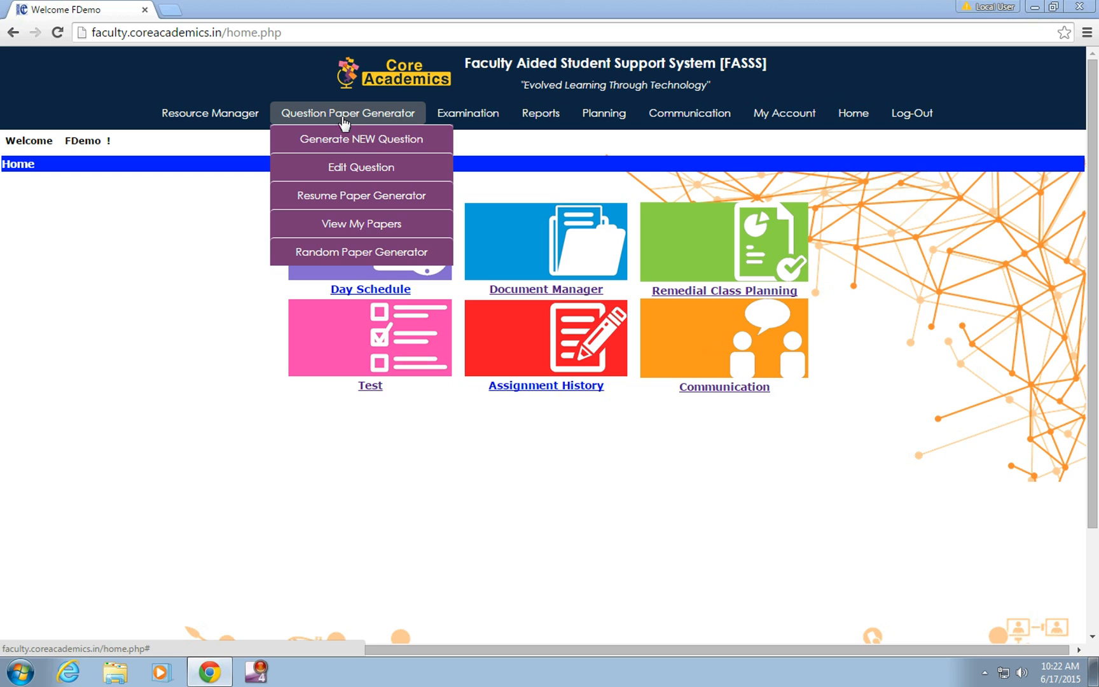
Step: Start a new question paper for course 12_JEE_NEET_CBSE_English, subject Physics, with Assignment as the document type
click(348, 140)
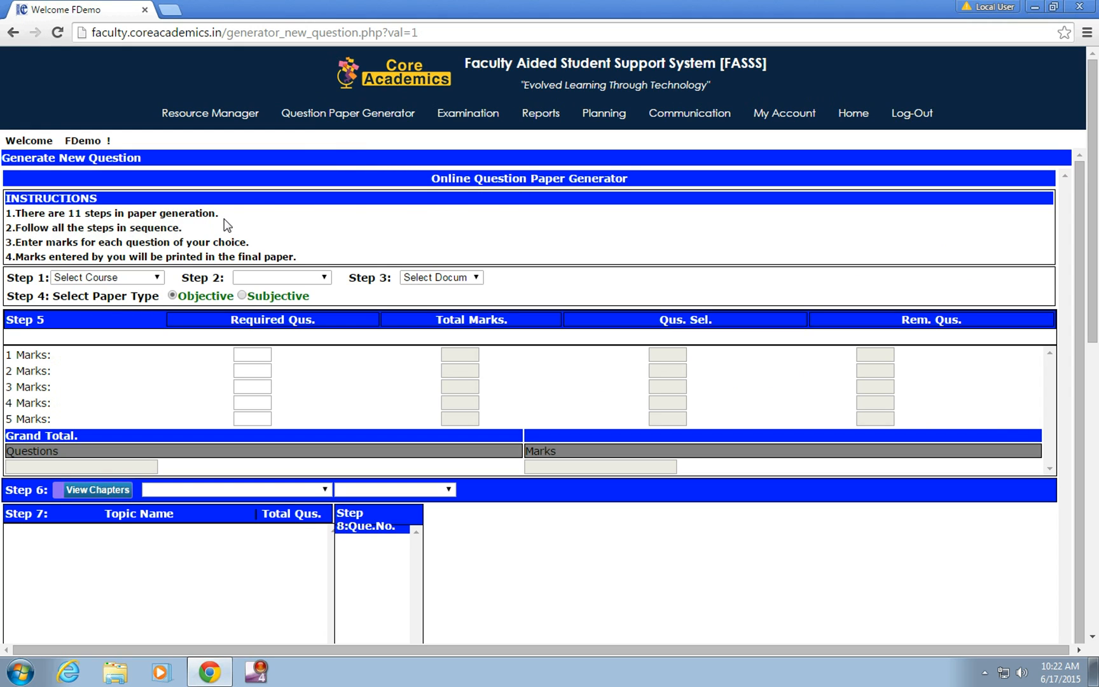
click(156, 280)
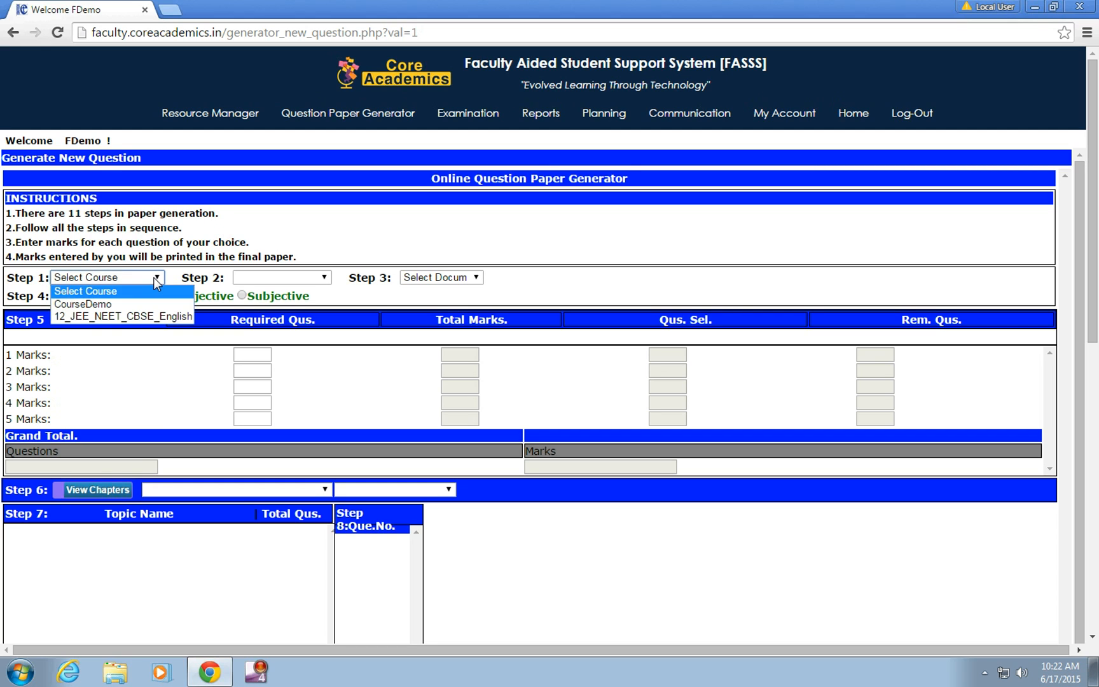
click(137, 316)
click(321, 280)
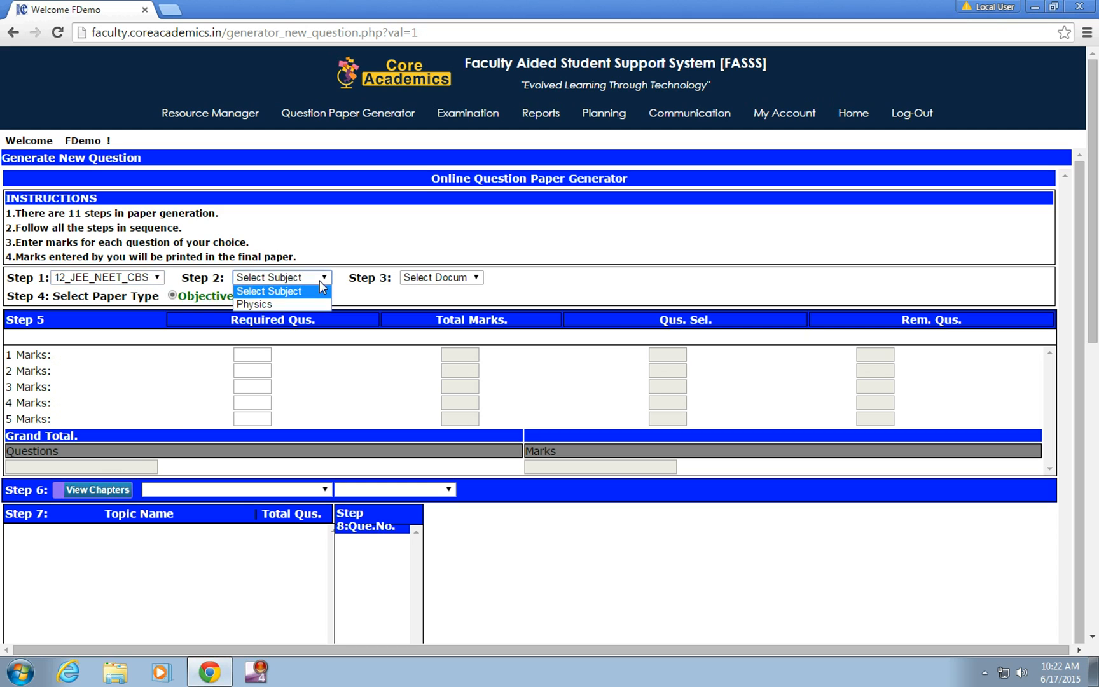
click(297, 309)
click(439, 279)
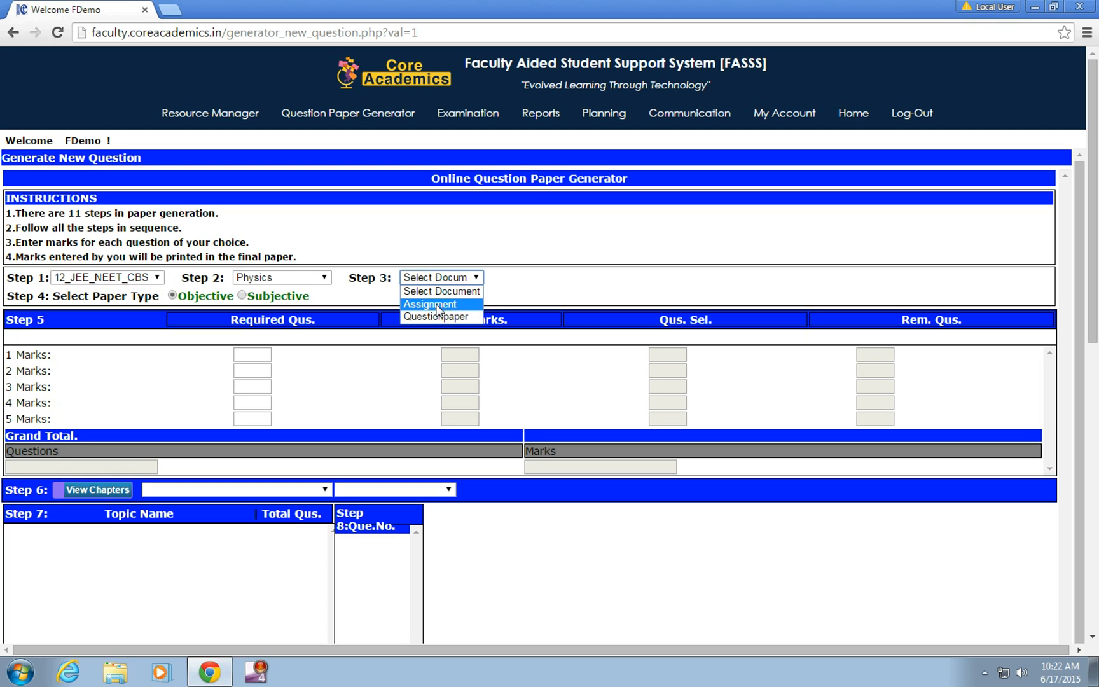
click(437, 306)
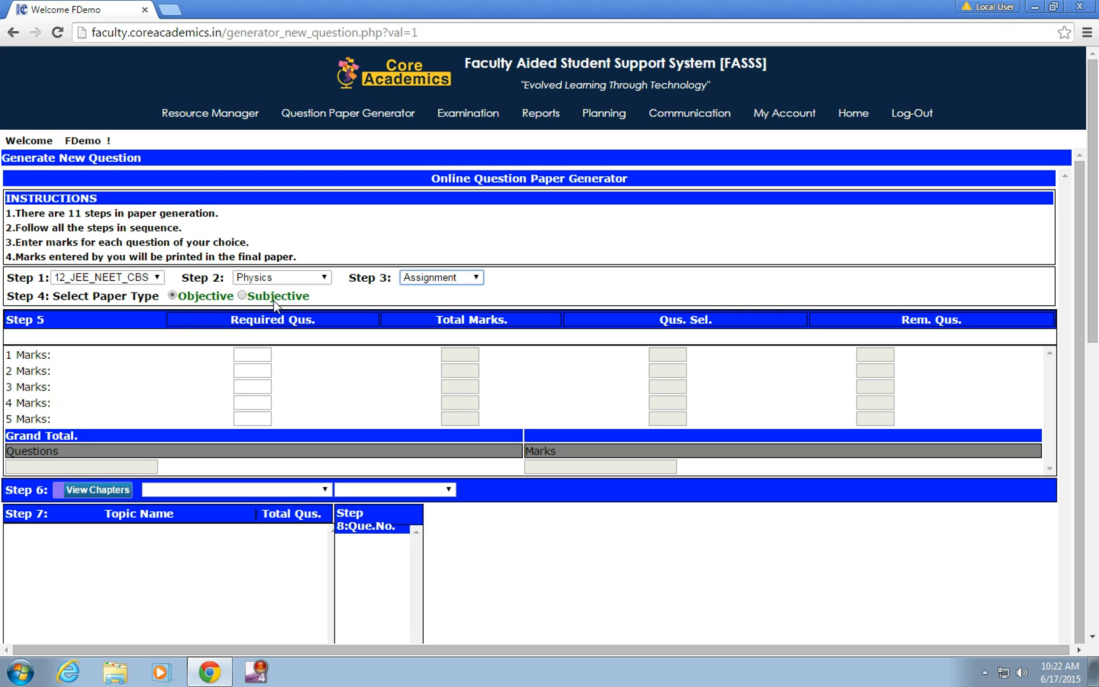
Step: Set the required questions to 5 each for the 1-mark, 2-mark and 3-mark categories
click(244, 354)
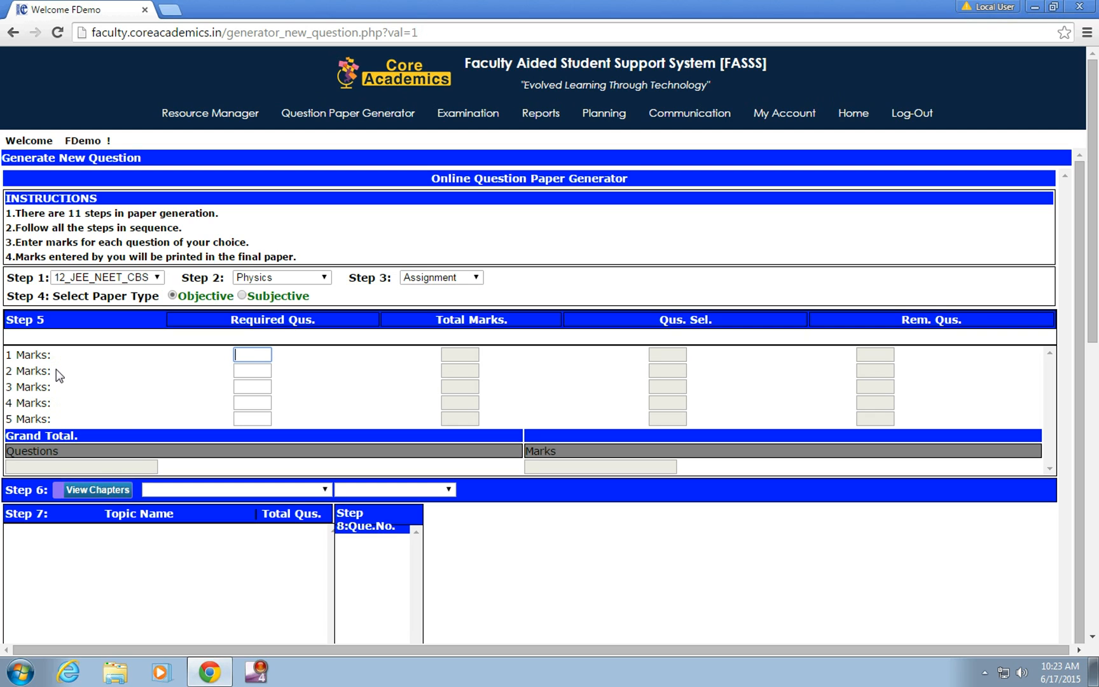
text(5)
click(260, 371)
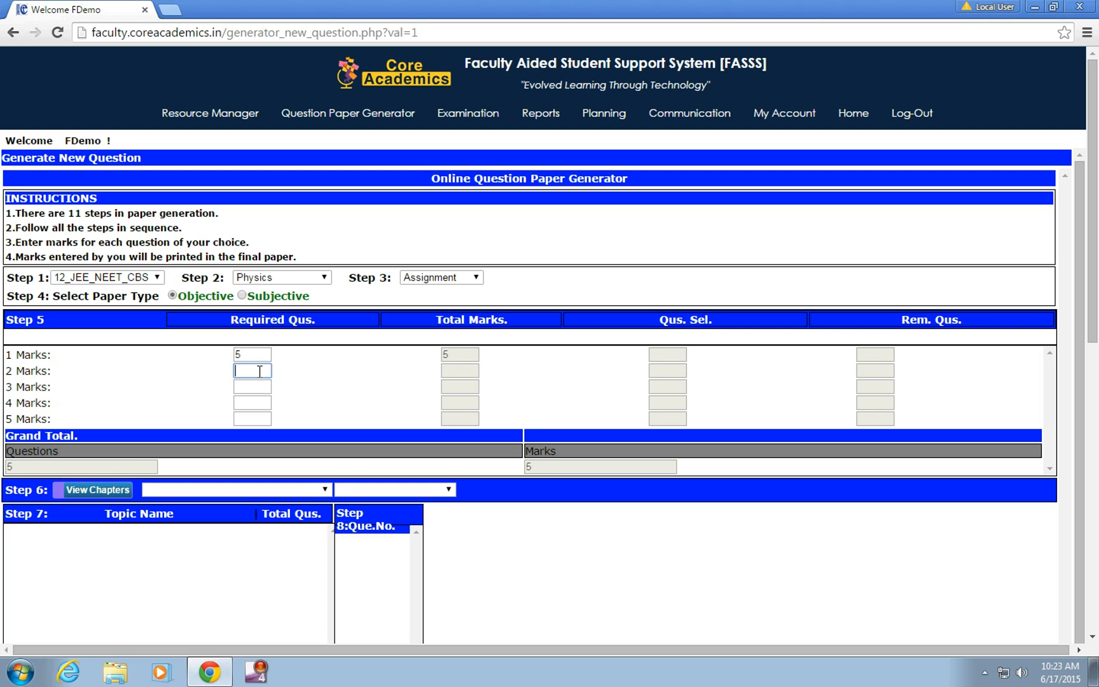
text(5)
click(253, 388)
text(5)
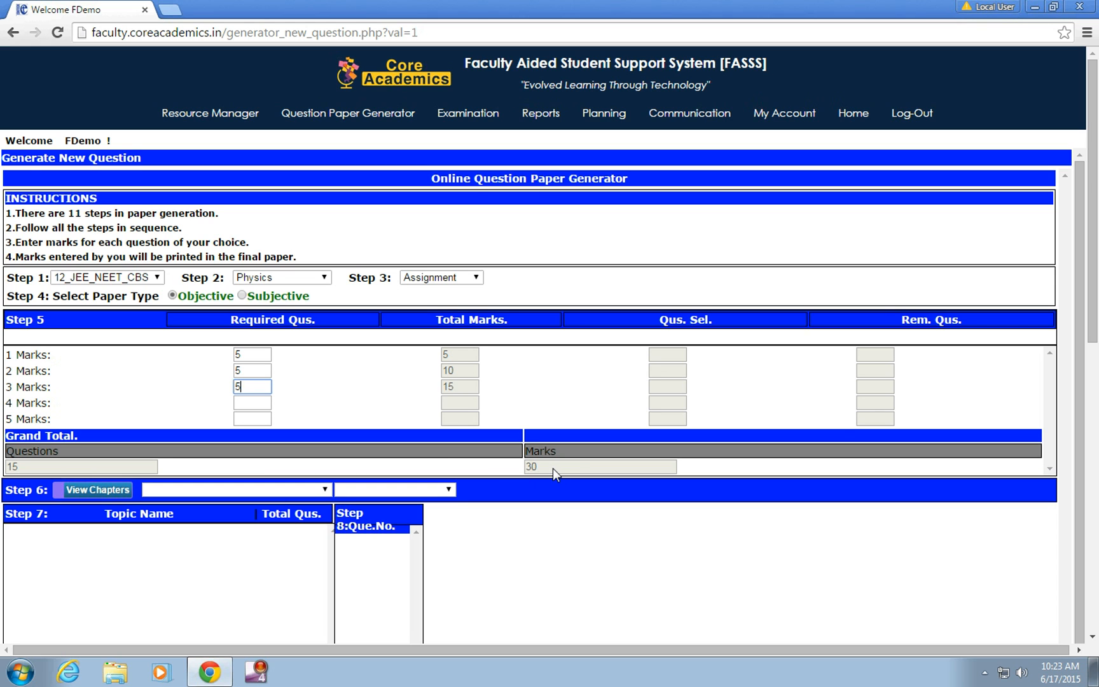
Step: Load the chapters and choose ELECTRIC CHARGES AND FIELDS with the Globaleduserver question view
drag(1094, 330, 1096, 407)
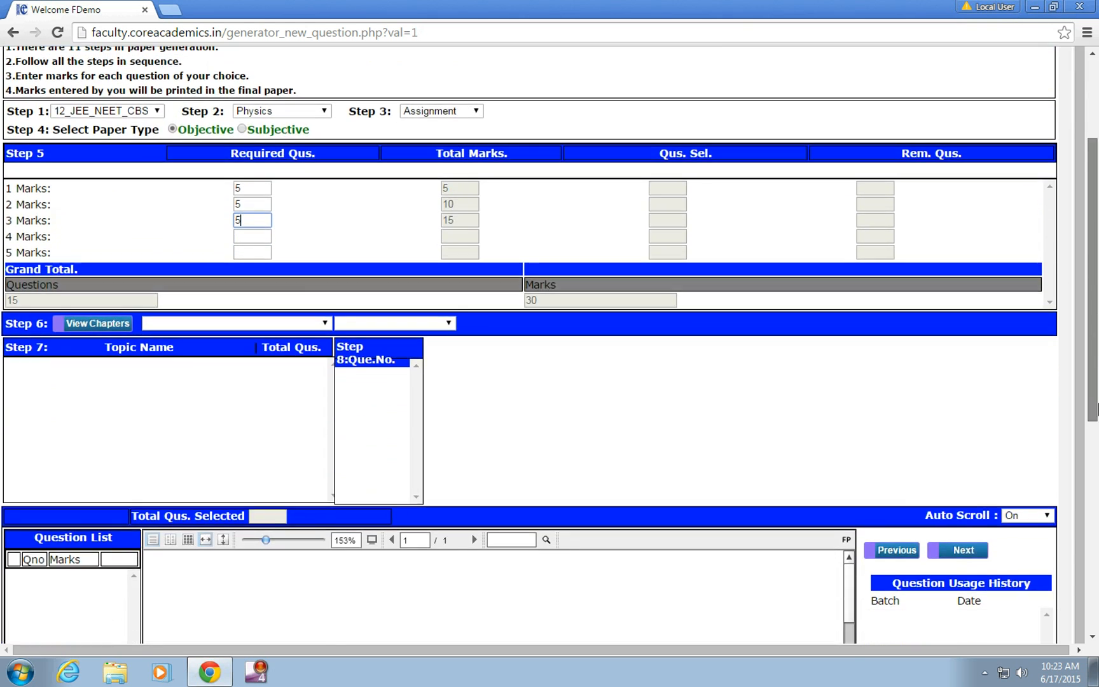
click(86, 324)
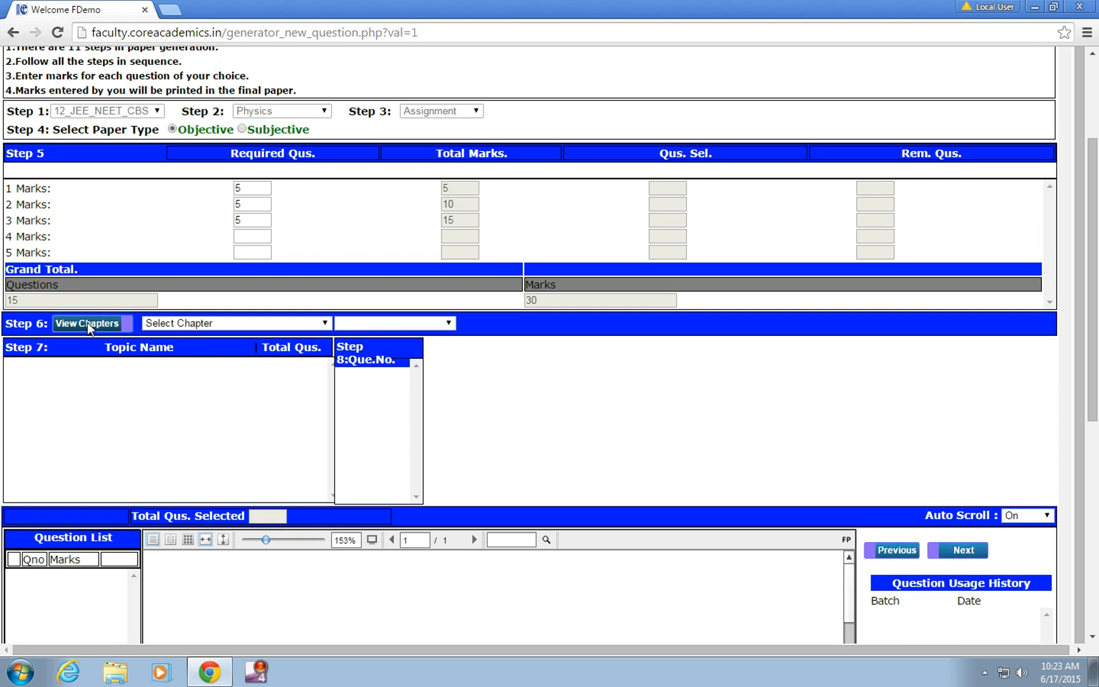
click(319, 323)
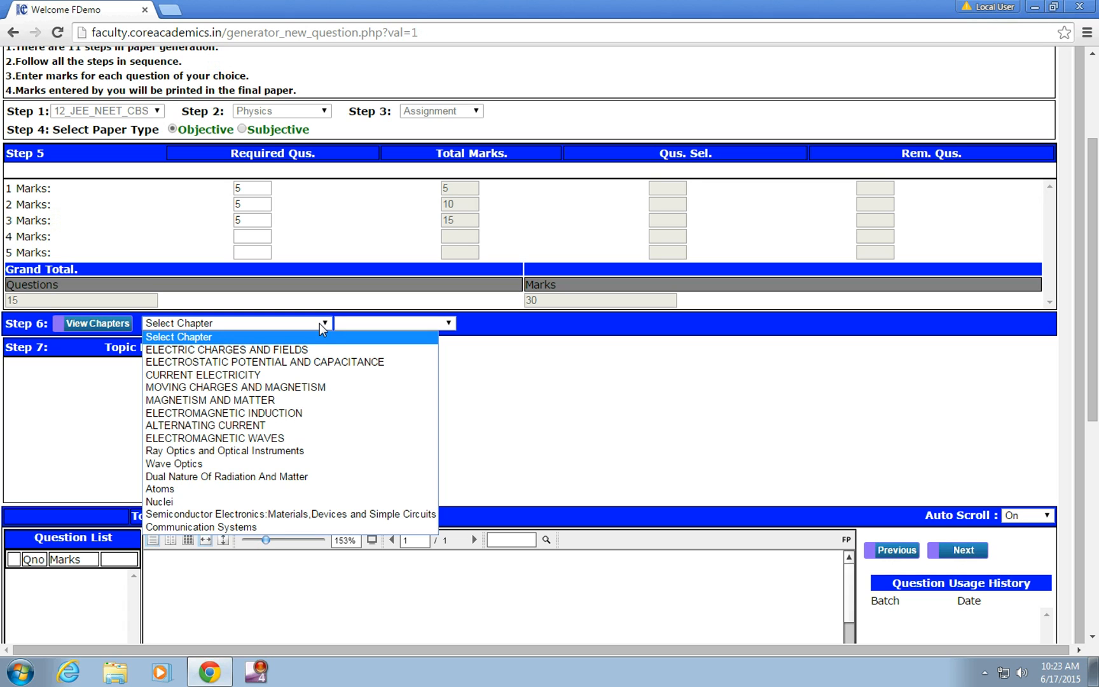
click(297, 350)
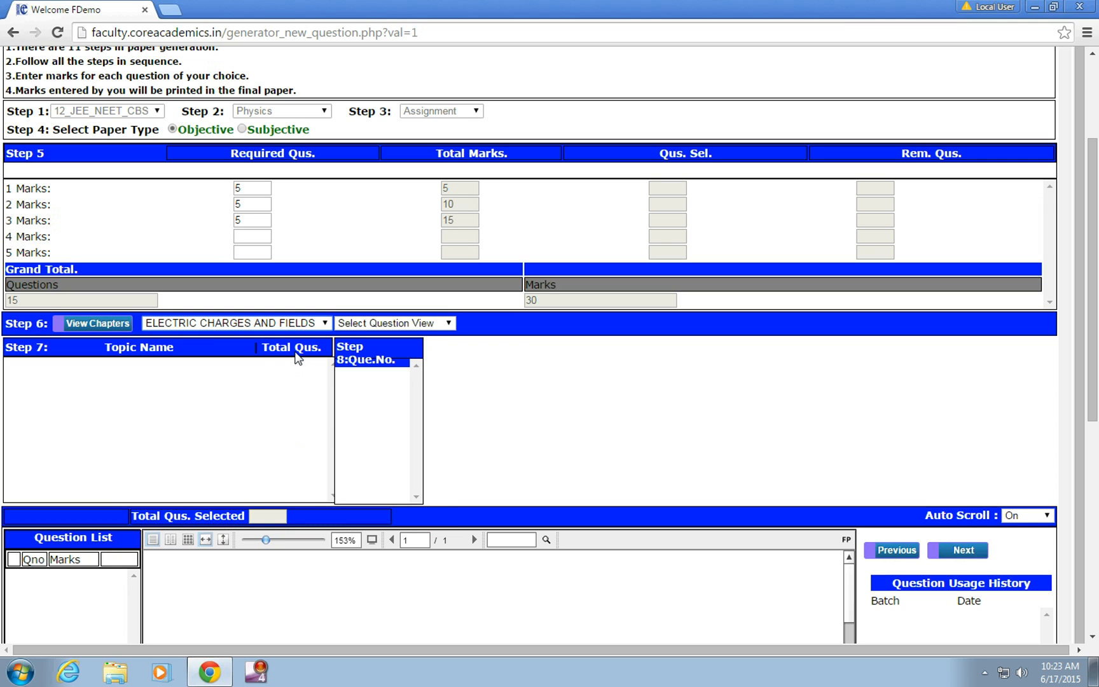
click(449, 324)
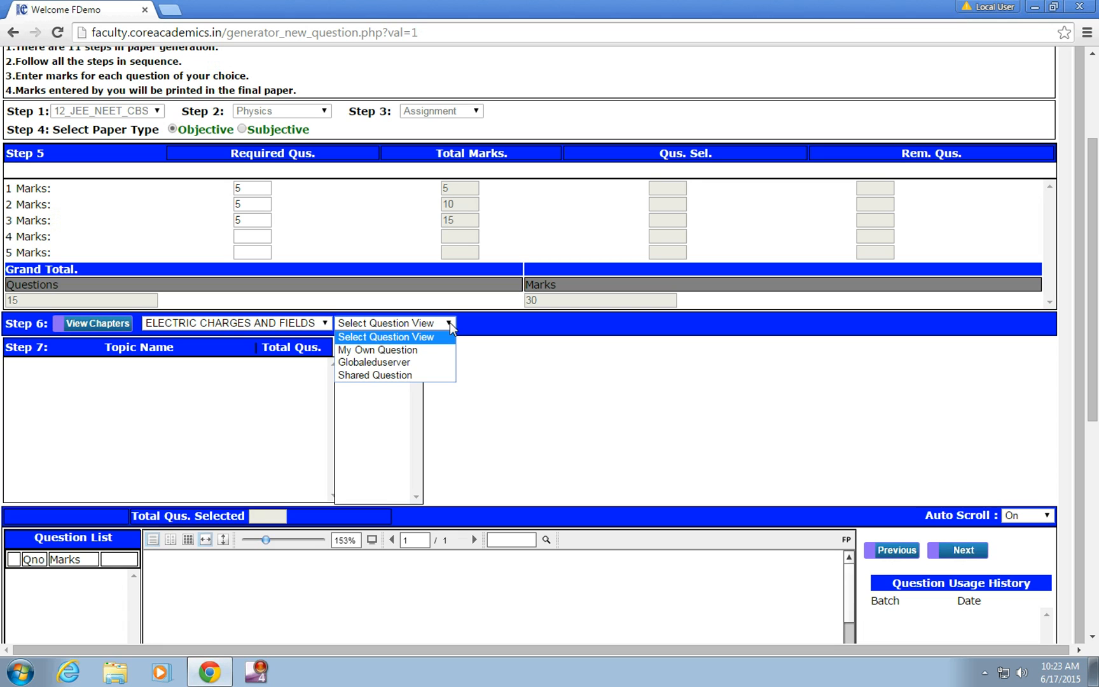
click(393, 364)
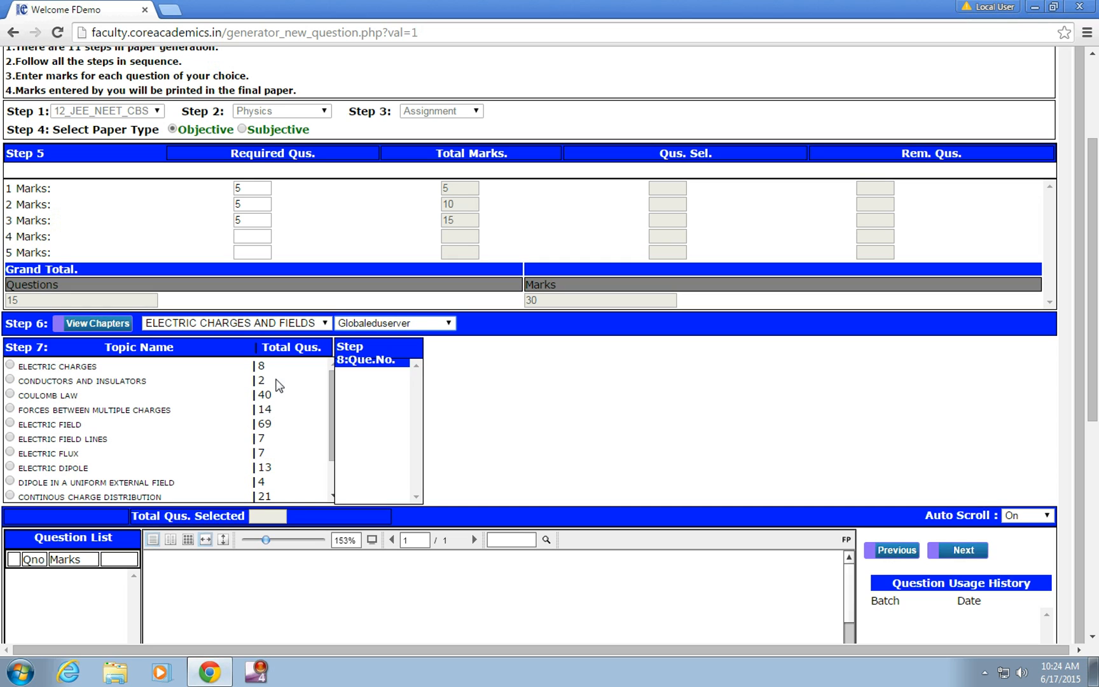
Step: Open the ELECTRIC CHARGES topic and add its question 2 to the paper with 1 mark
click(10, 366)
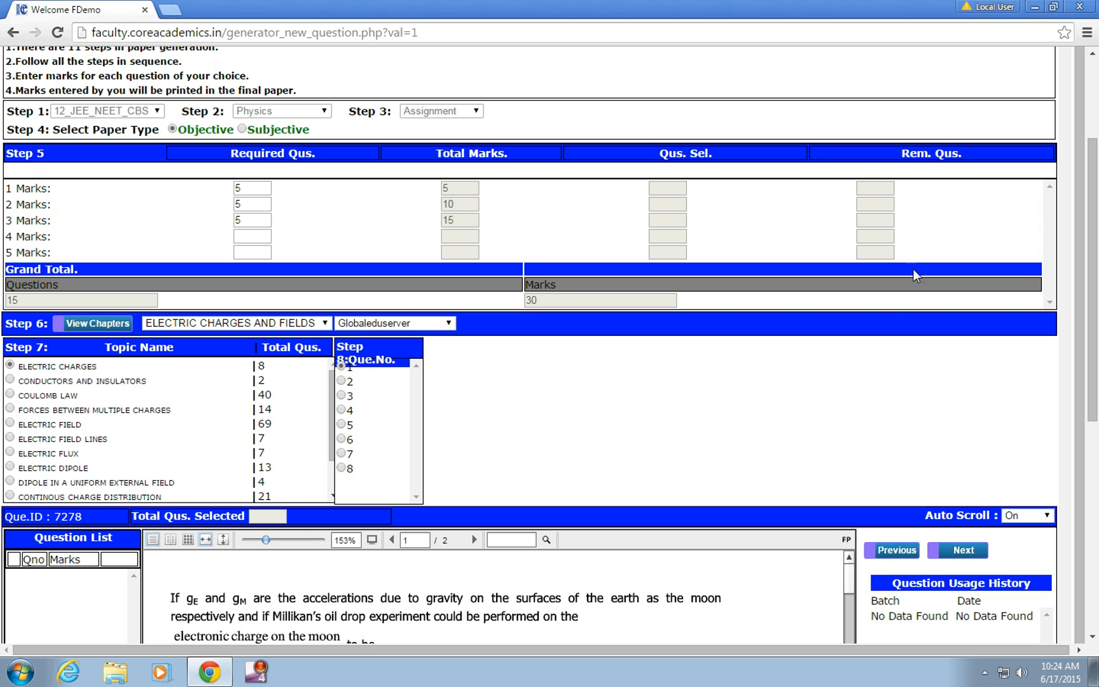
drag(1093, 285, 1097, 414)
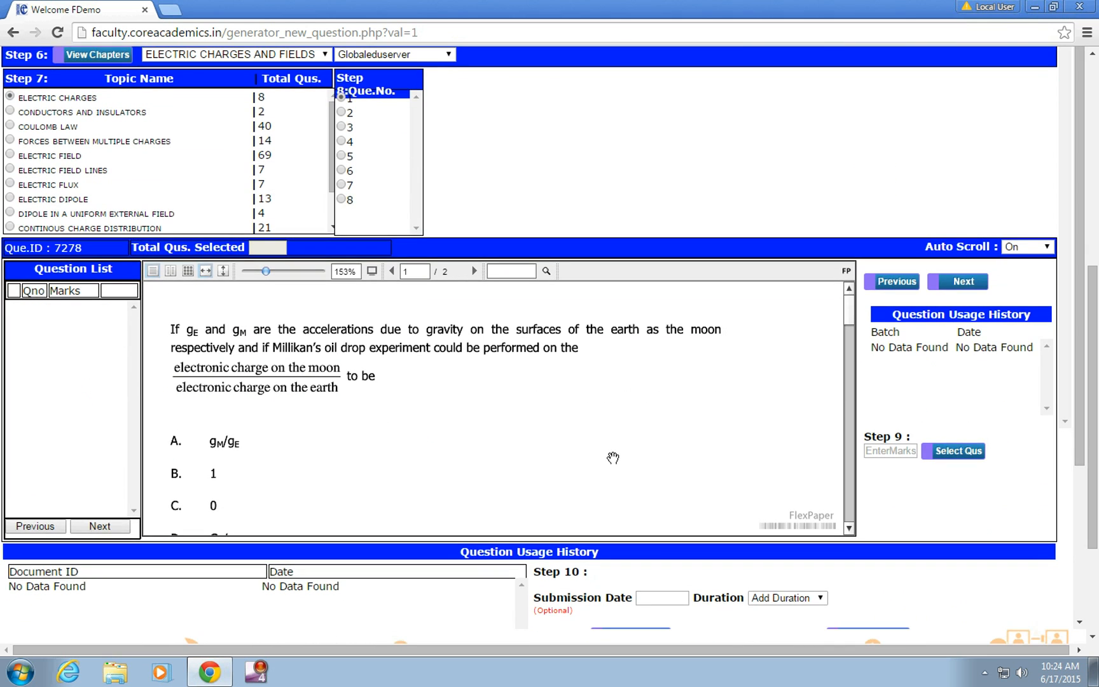
scroll(646, 412, up, 1)
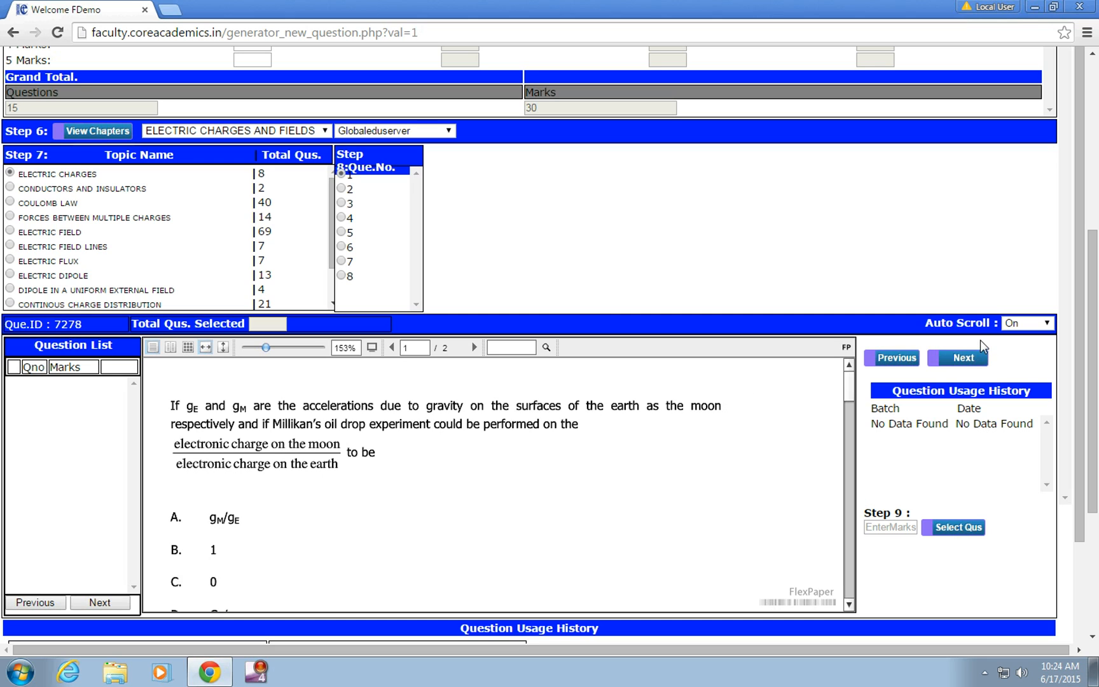
click(958, 366)
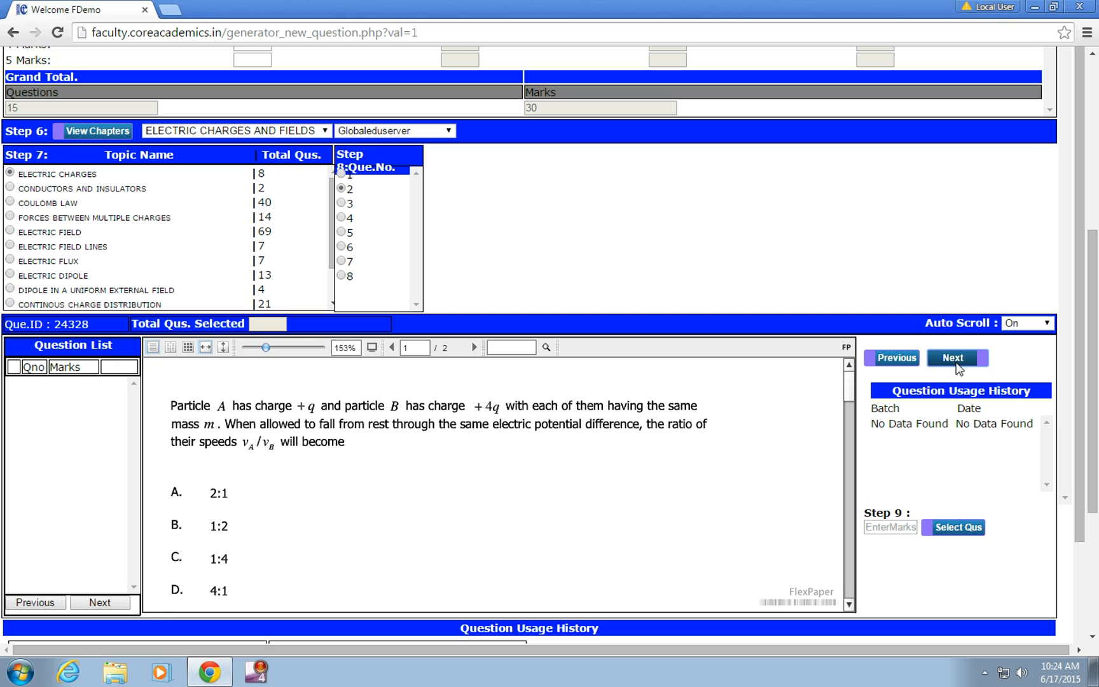
click(887, 527)
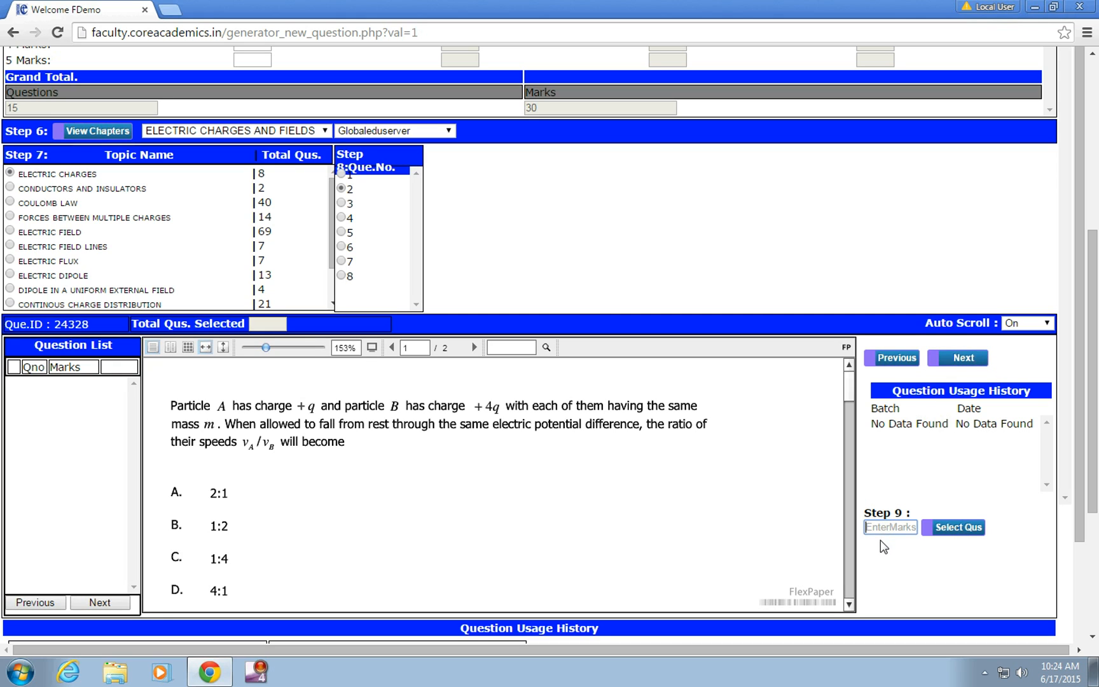
text(1)
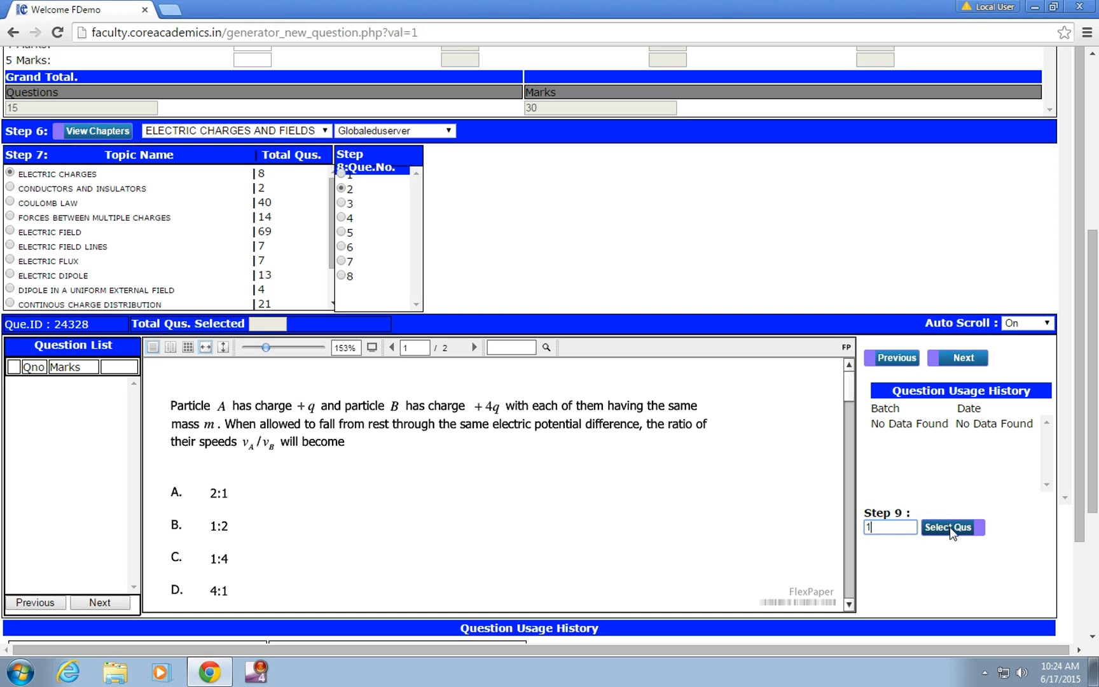
click(949, 527)
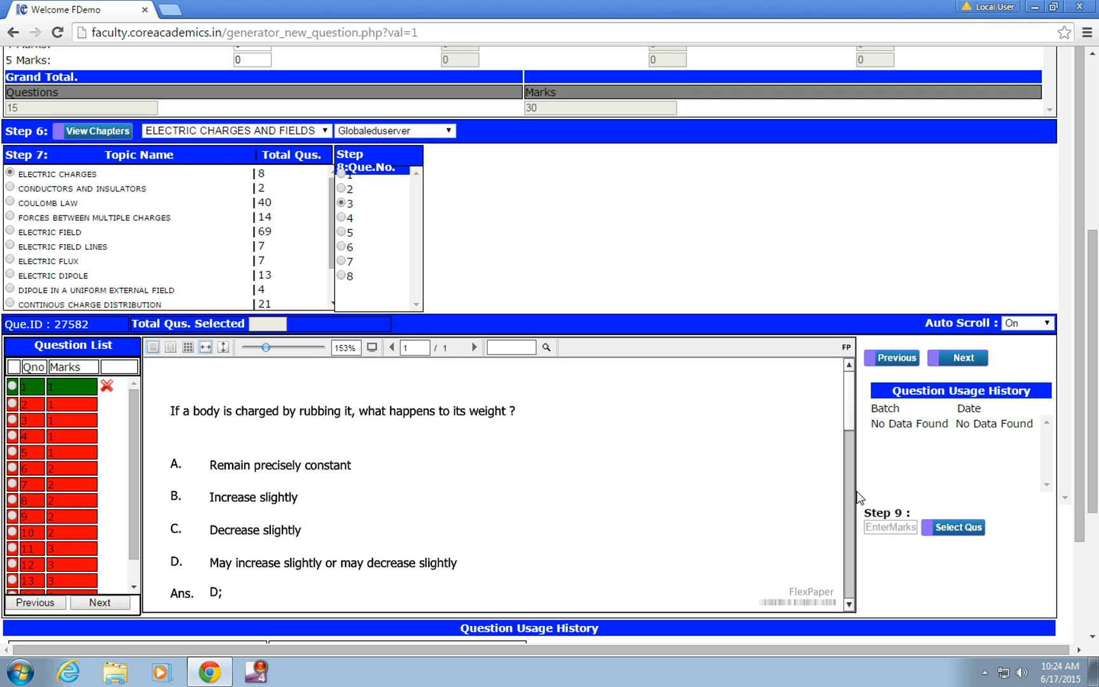
Step: Add ELECTRIC CHARGES question 3 with 1 mark and question 4 with 2 marks
click(894, 530)
text(1)
click(945, 531)
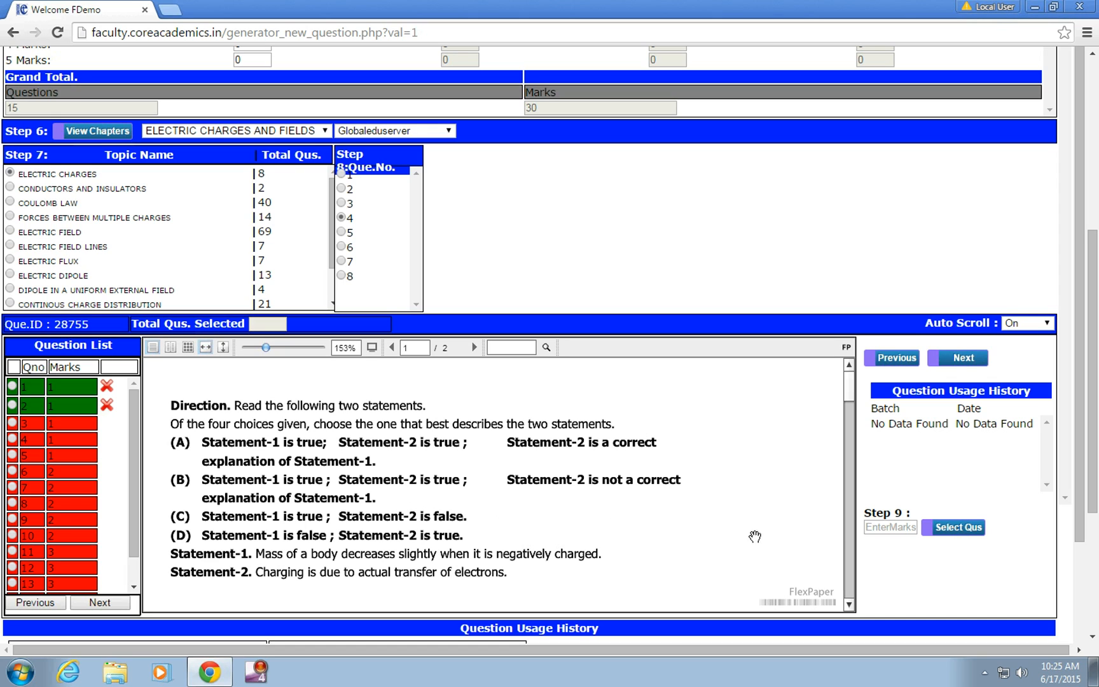
click(881, 528)
text(2)
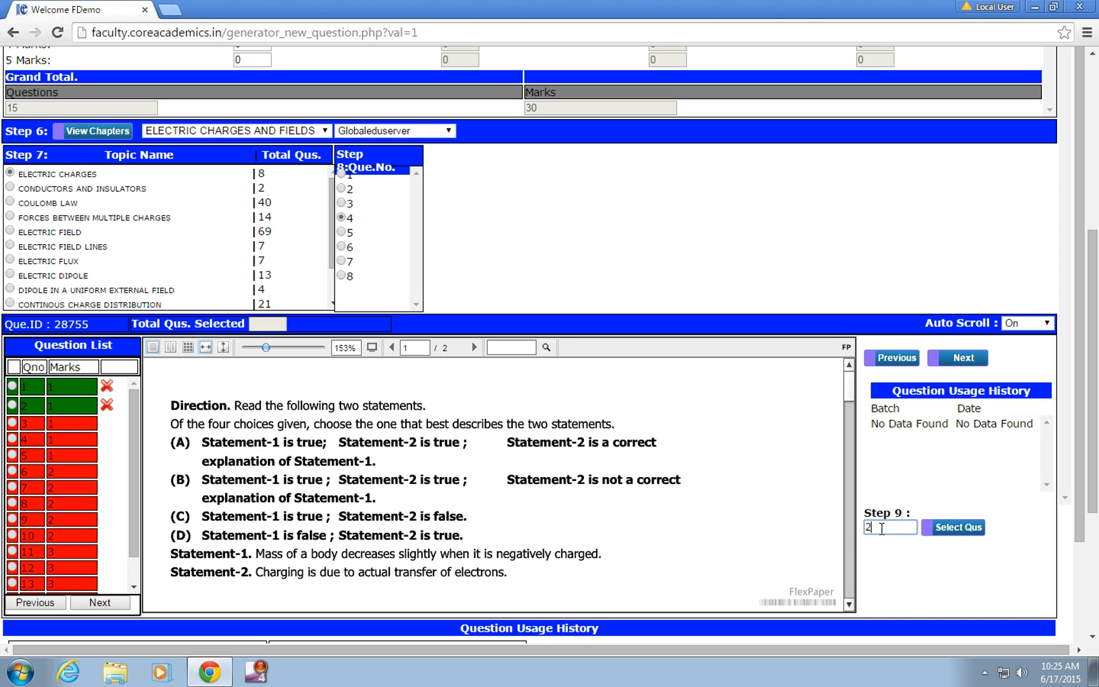
click(941, 524)
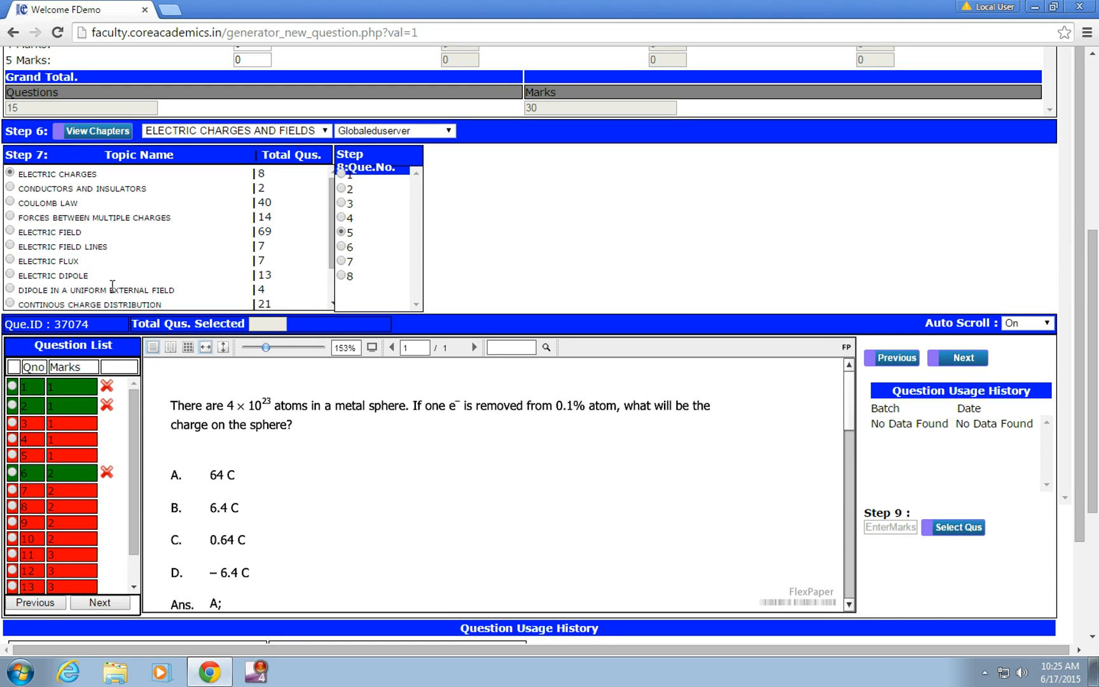
Step: Switch to the COULOMB LAW topic and add its question 2 with 2 marks
click(10, 201)
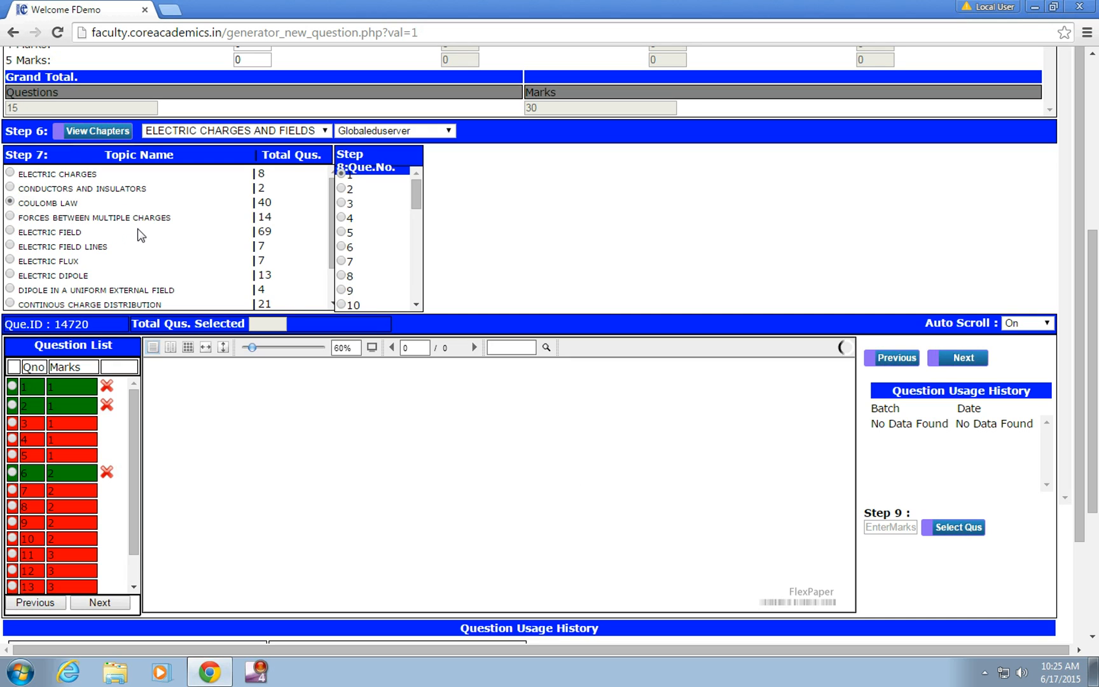
click(341, 189)
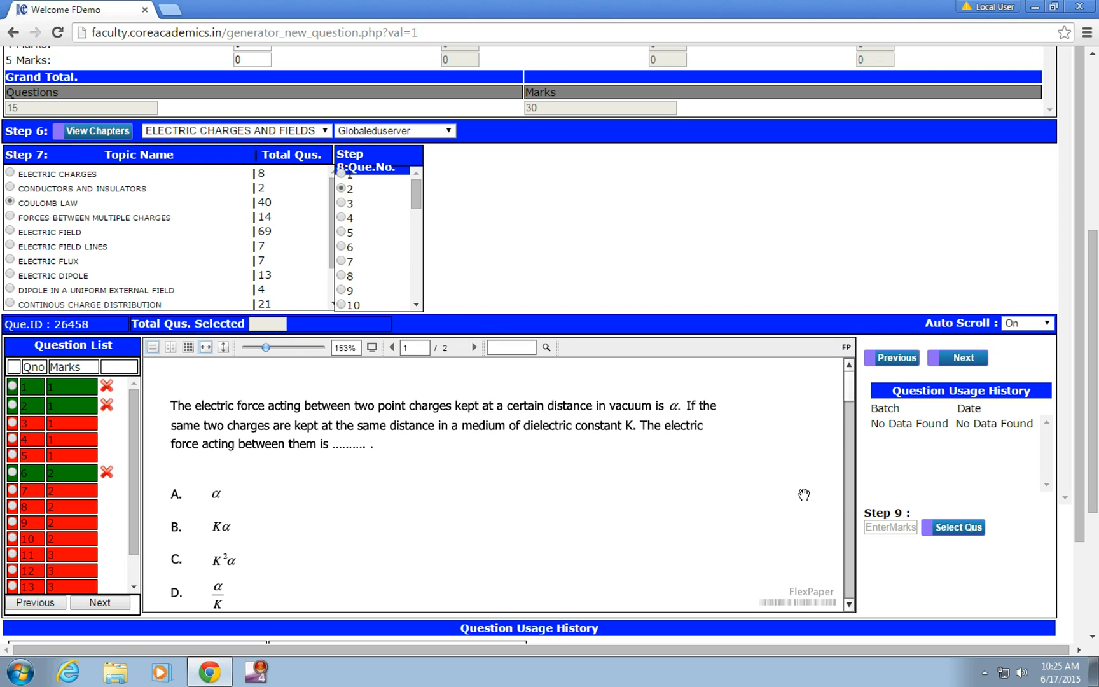
click(881, 530)
text(2)
click(950, 533)
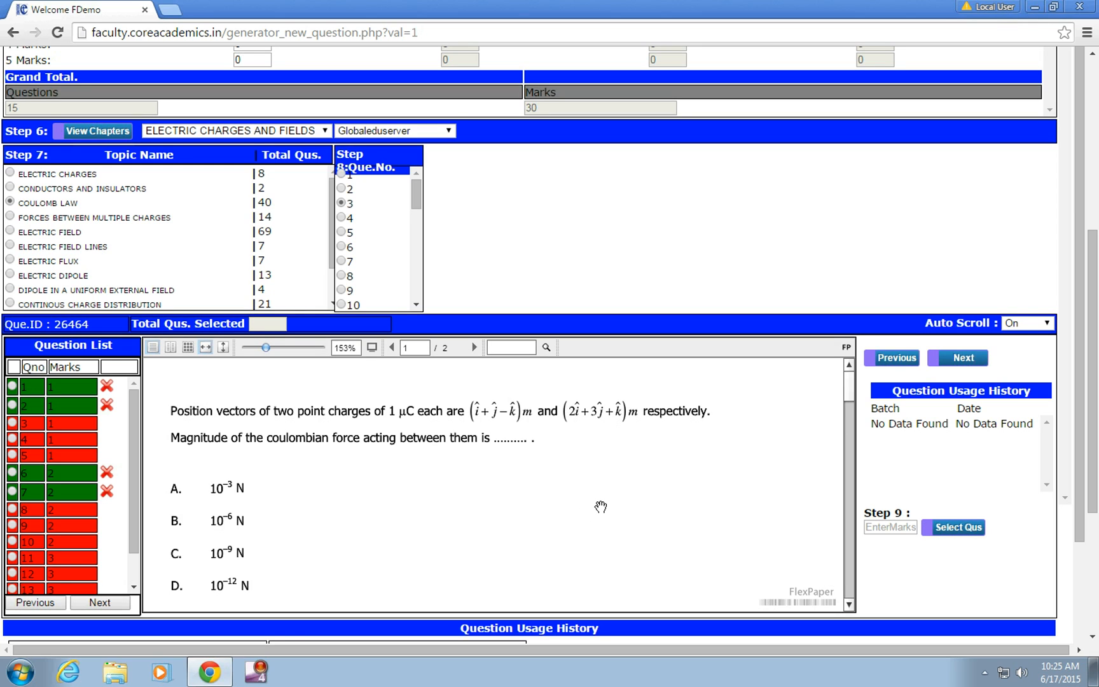
Step: Add COULOMB LAW question 3 with 3 marks and question 4 with 2 marks
click(884, 524)
text(3)
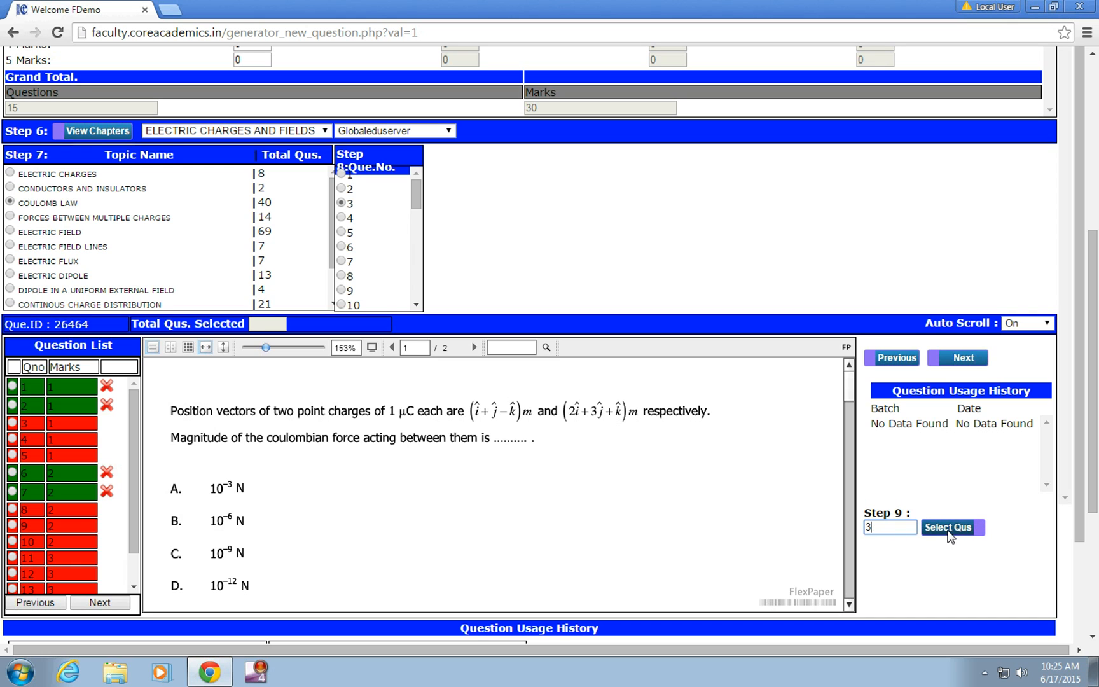
click(950, 532)
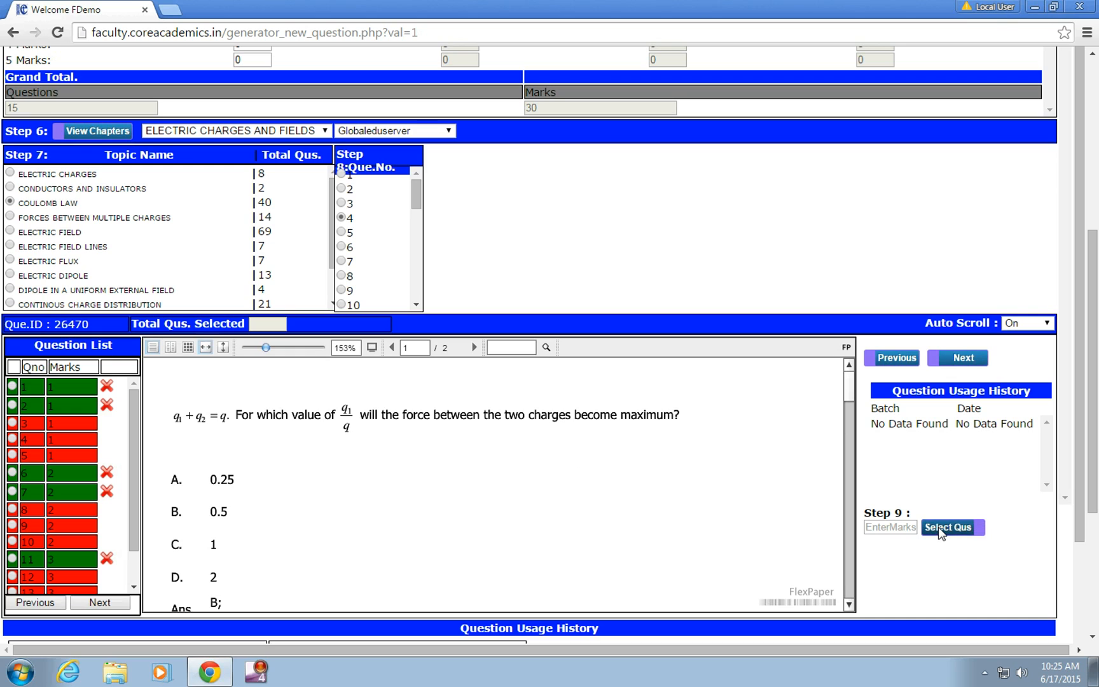
click(909, 531)
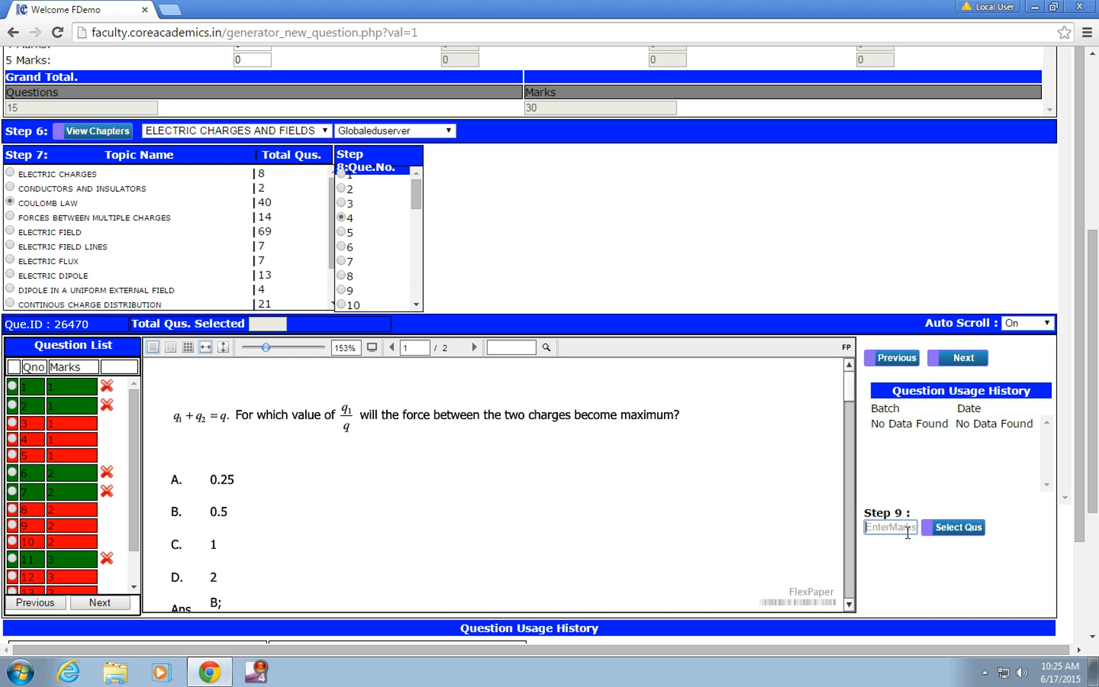
text(2)
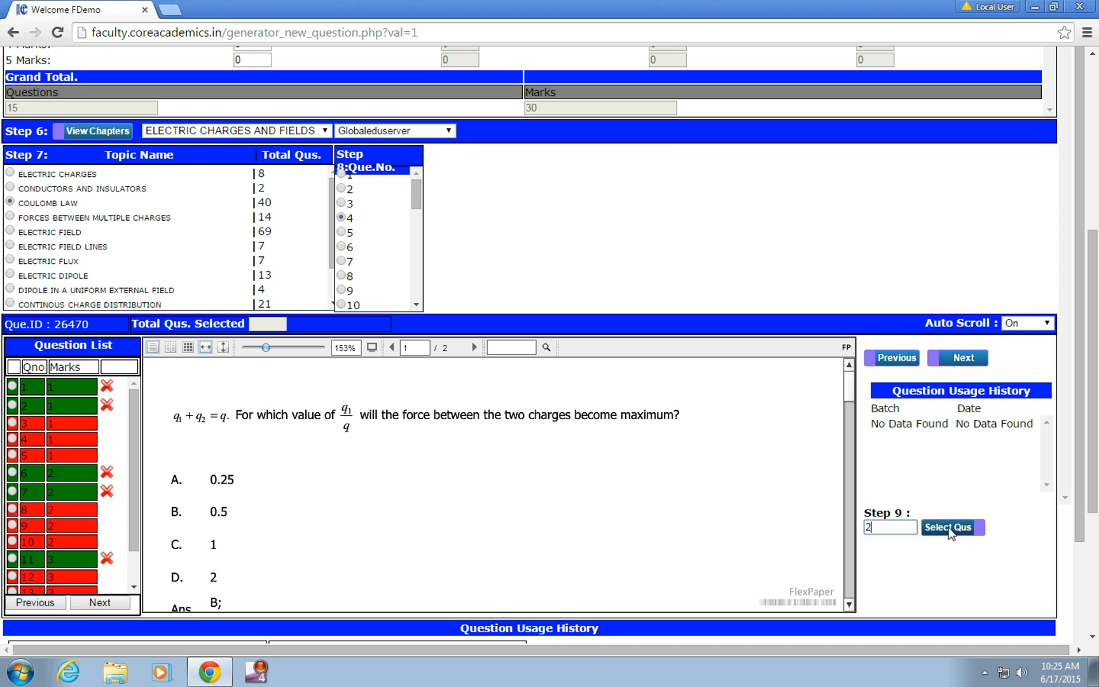
click(949, 528)
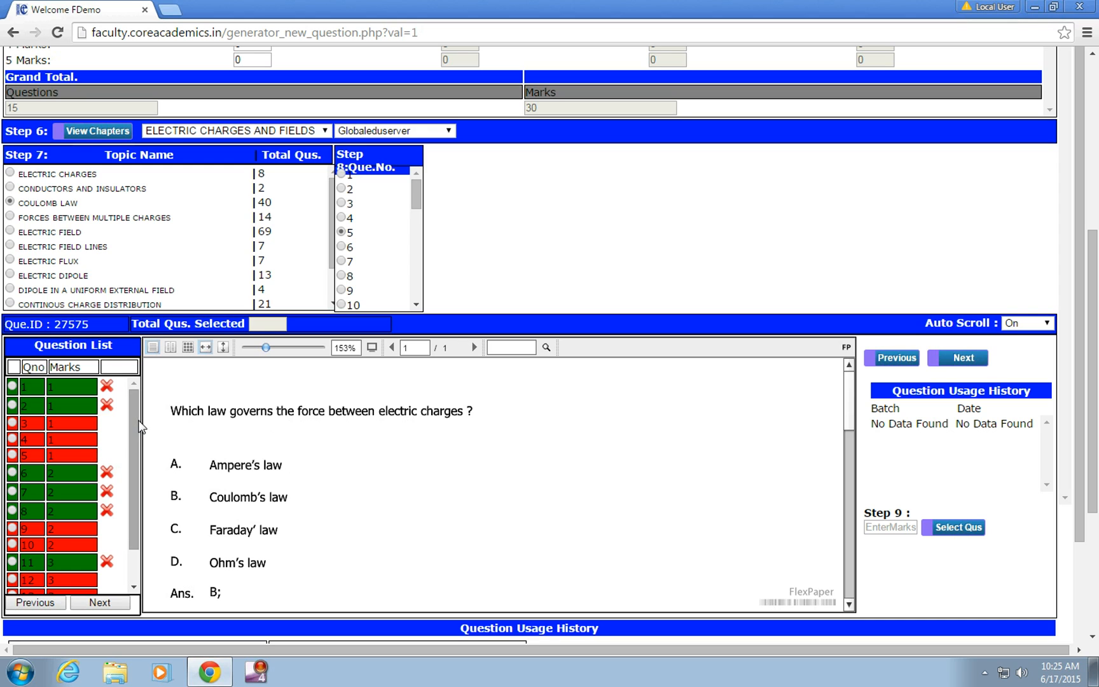
Step: Add questions 1 and 2 of the ELECTRIC FIELD topic to the paper with 3 marks each
drag(140, 426, 134, 469)
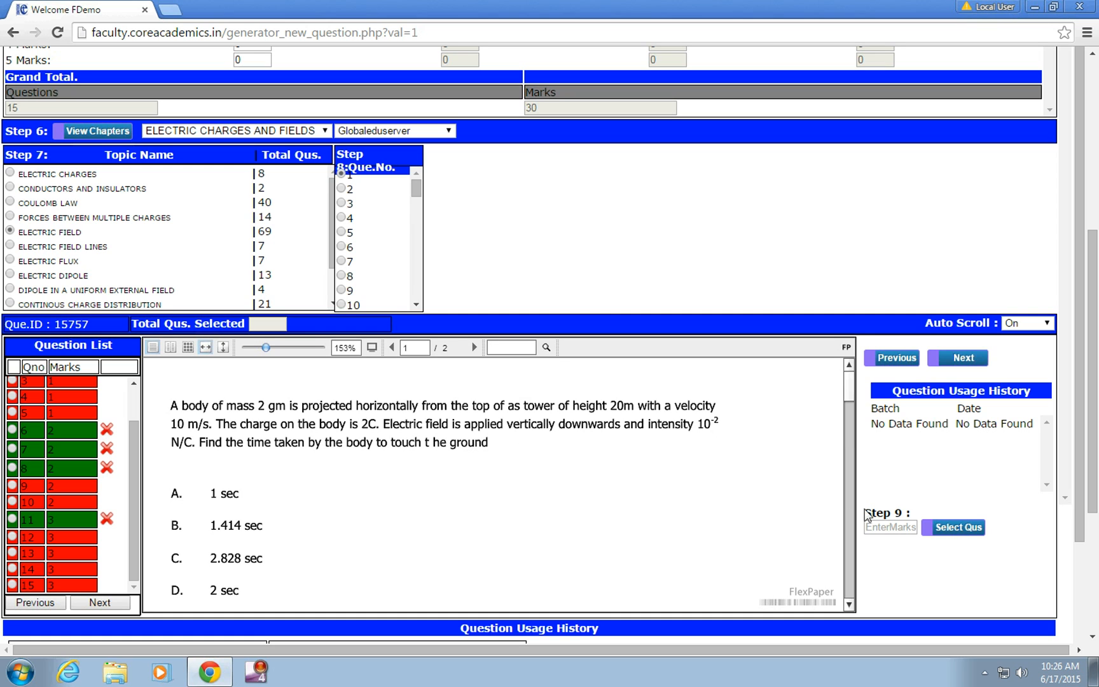
click(888, 526)
text(3)
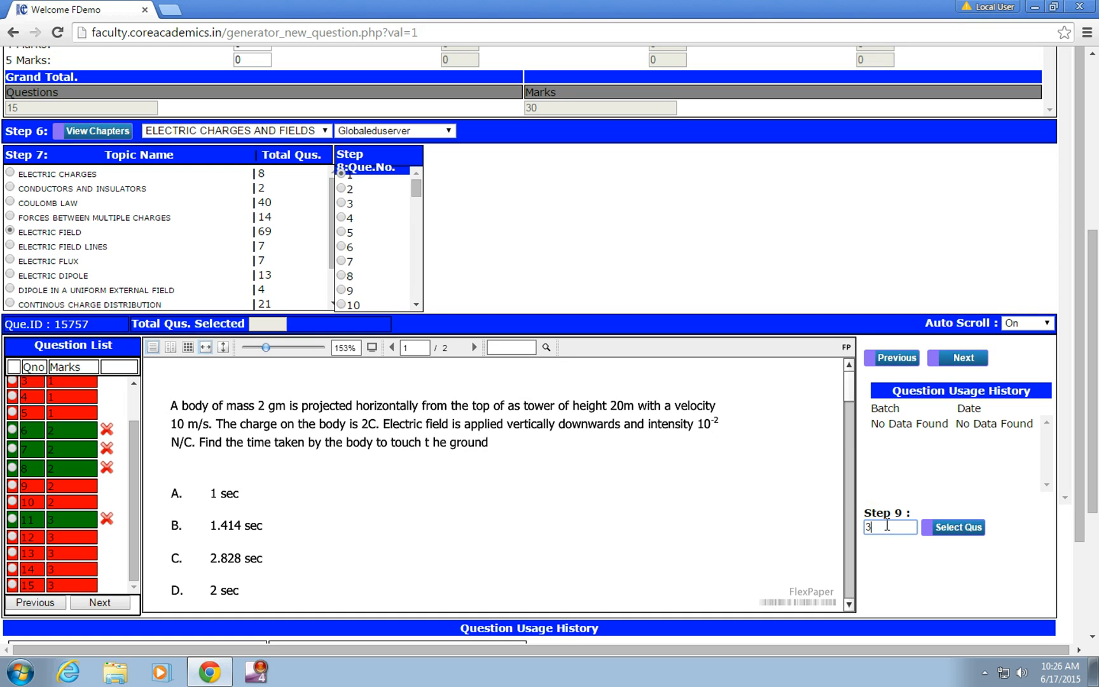
click(945, 527)
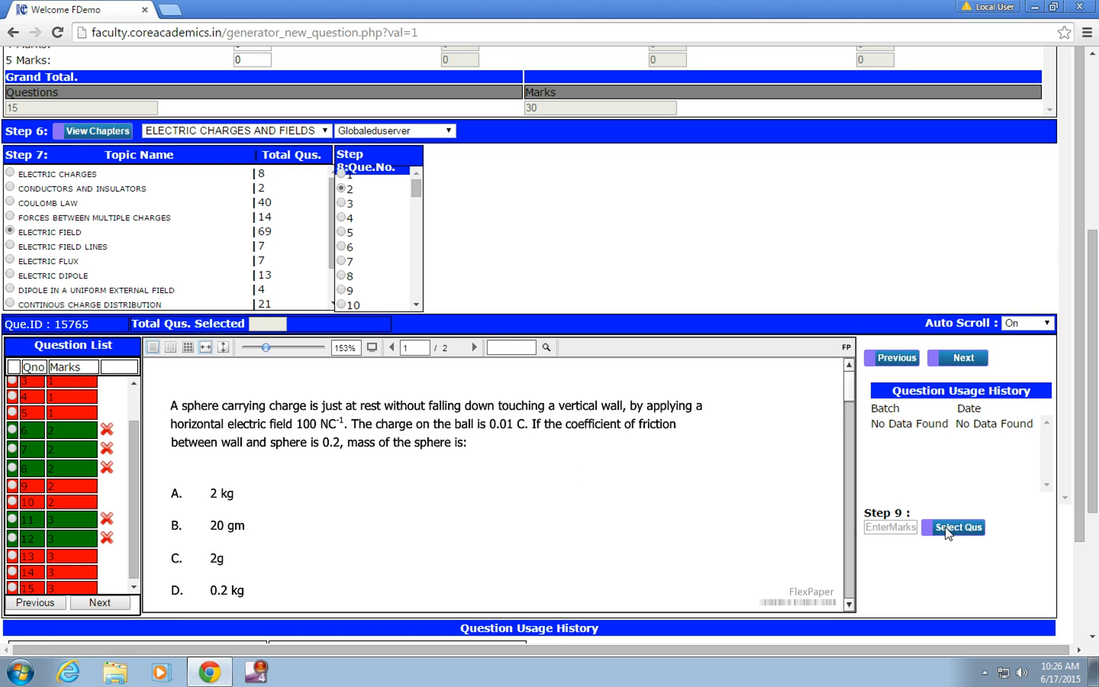
click(906, 528)
text(3)
click(954, 532)
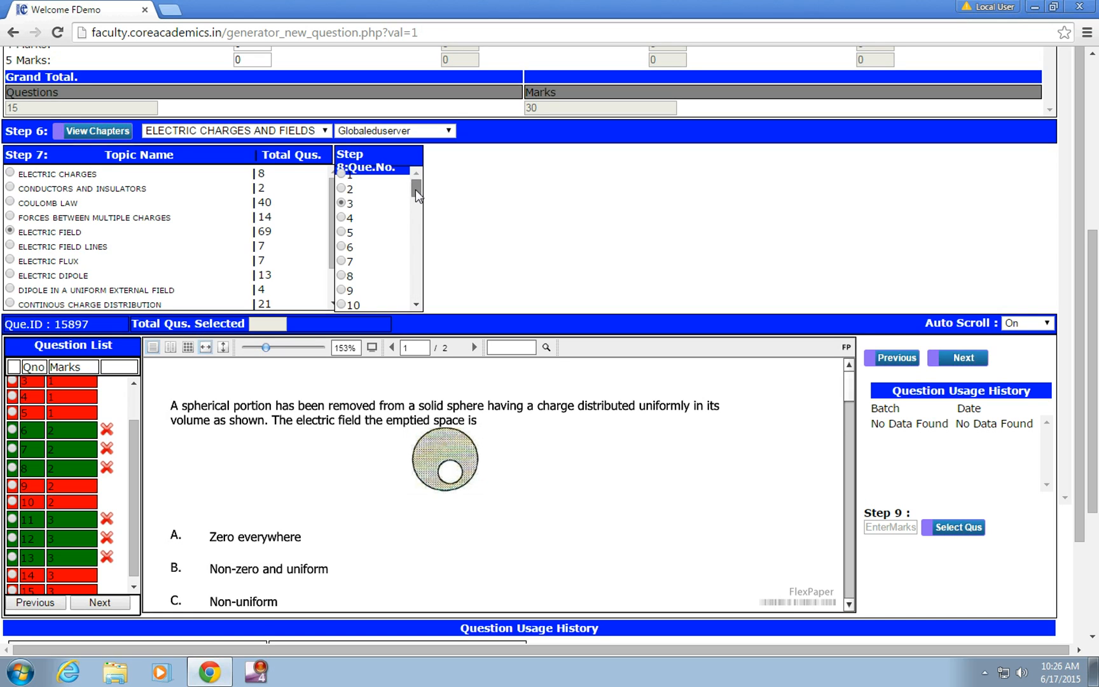
Step: Switch to the APPLICATION OF GAUSS LAW topic and add its question 3 to the paper with 1 mark
drag(416, 190, 418, 210)
scroll(330, 241, down, 1)
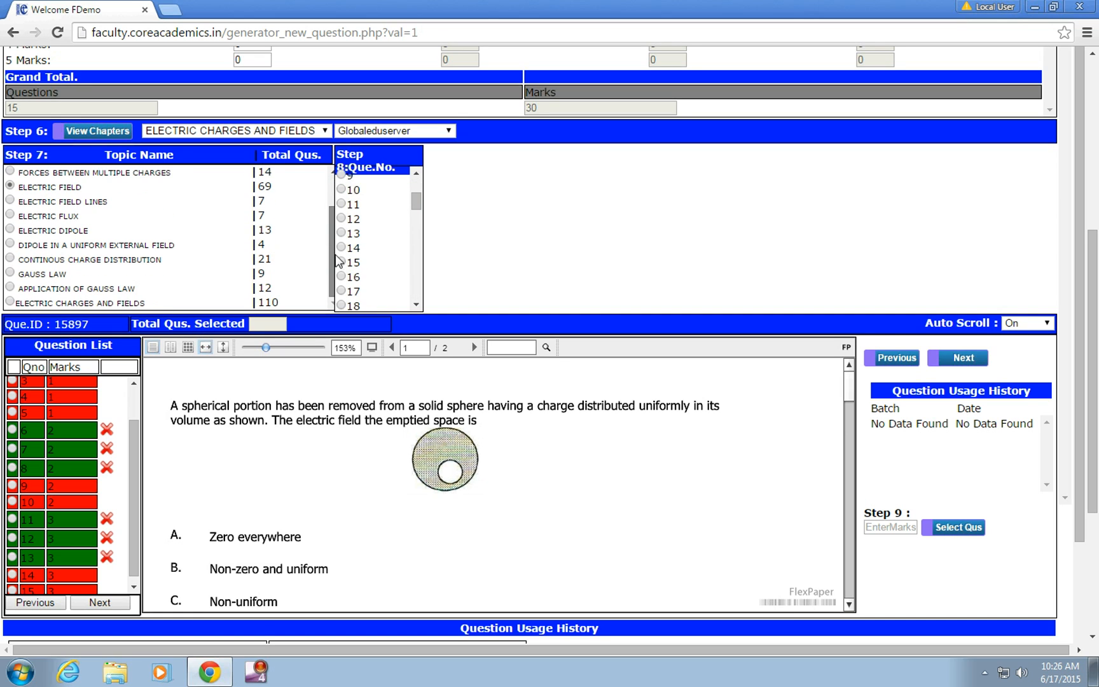
click(9, 287)
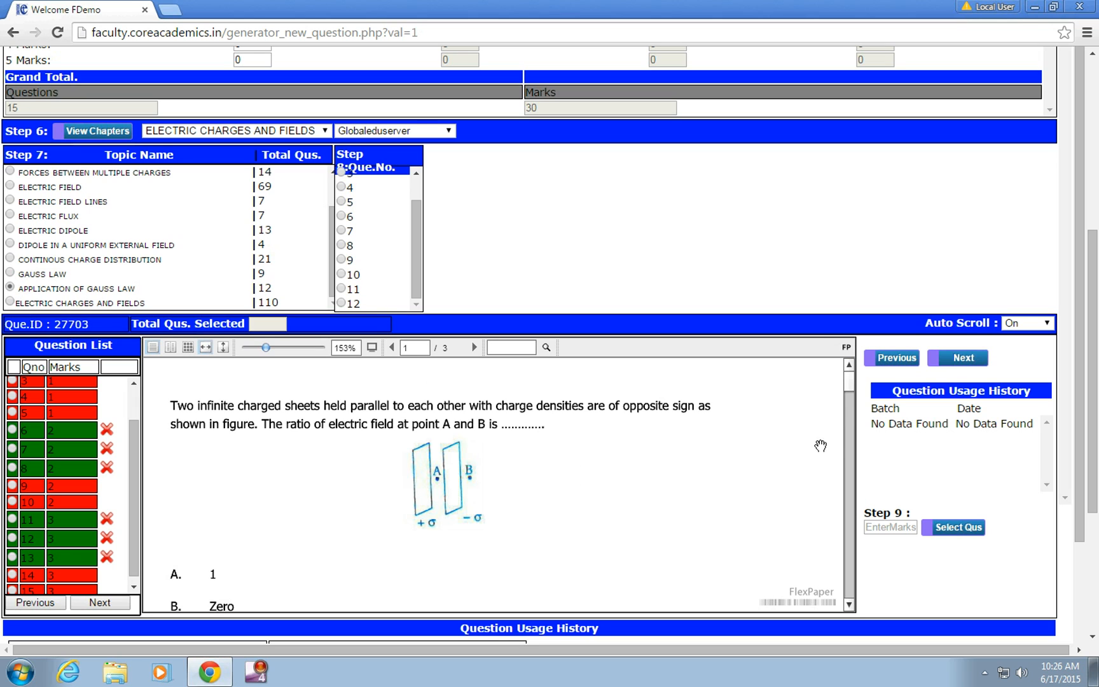
click(951, 360)
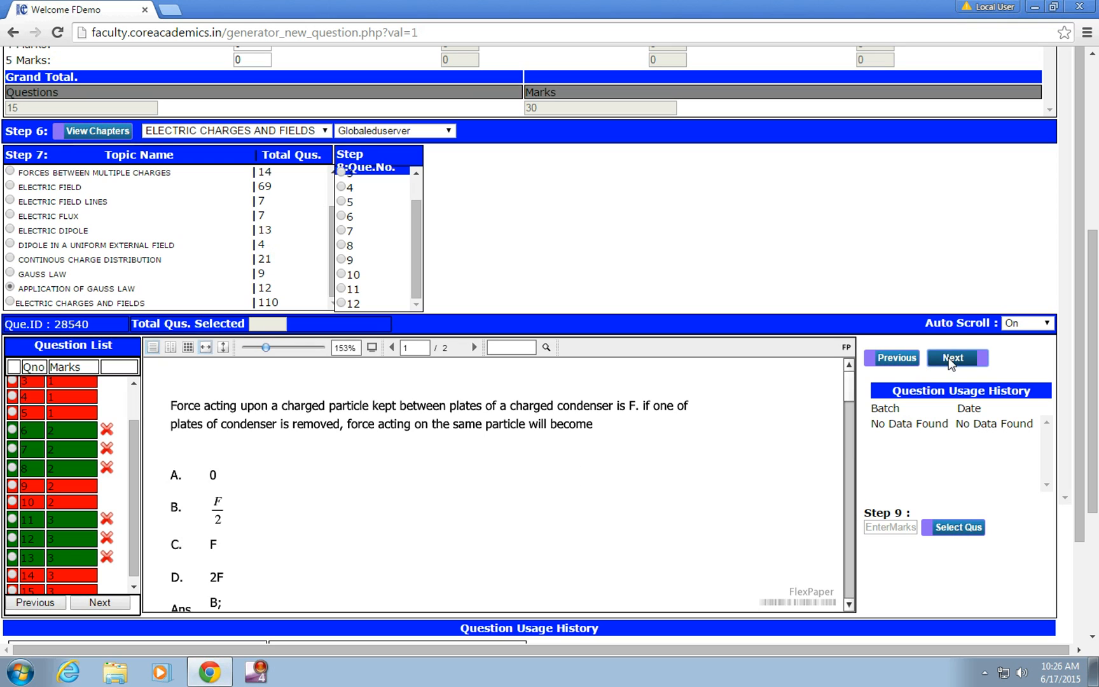
click(951, 360)
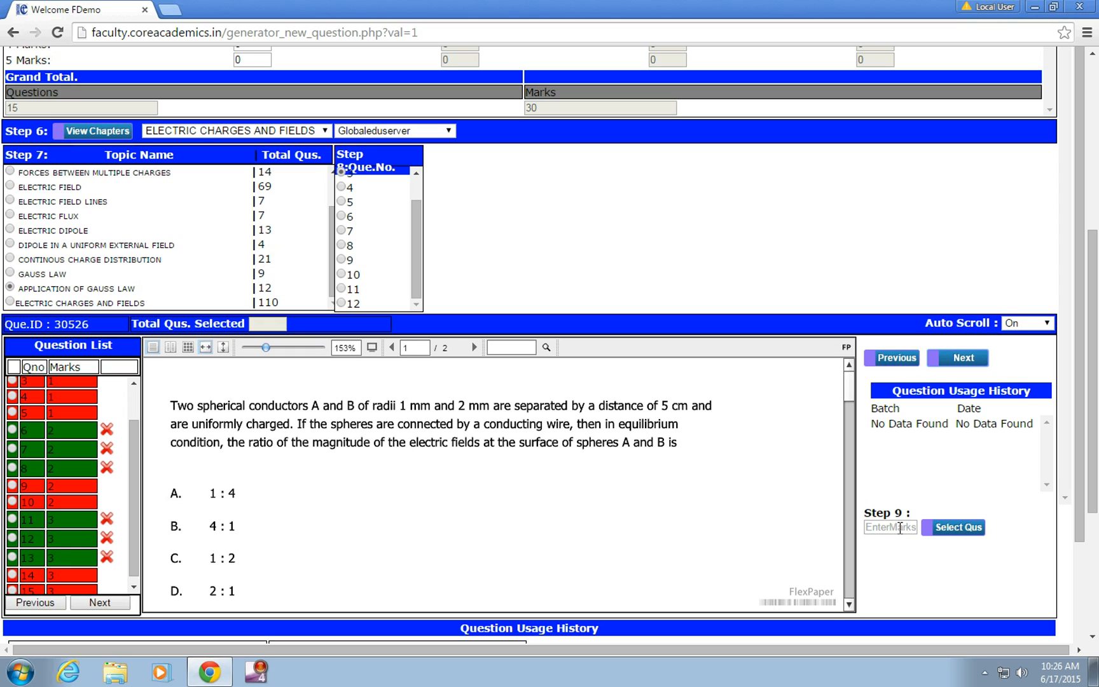
click(900, 528)
text(1)
click(955, 527)
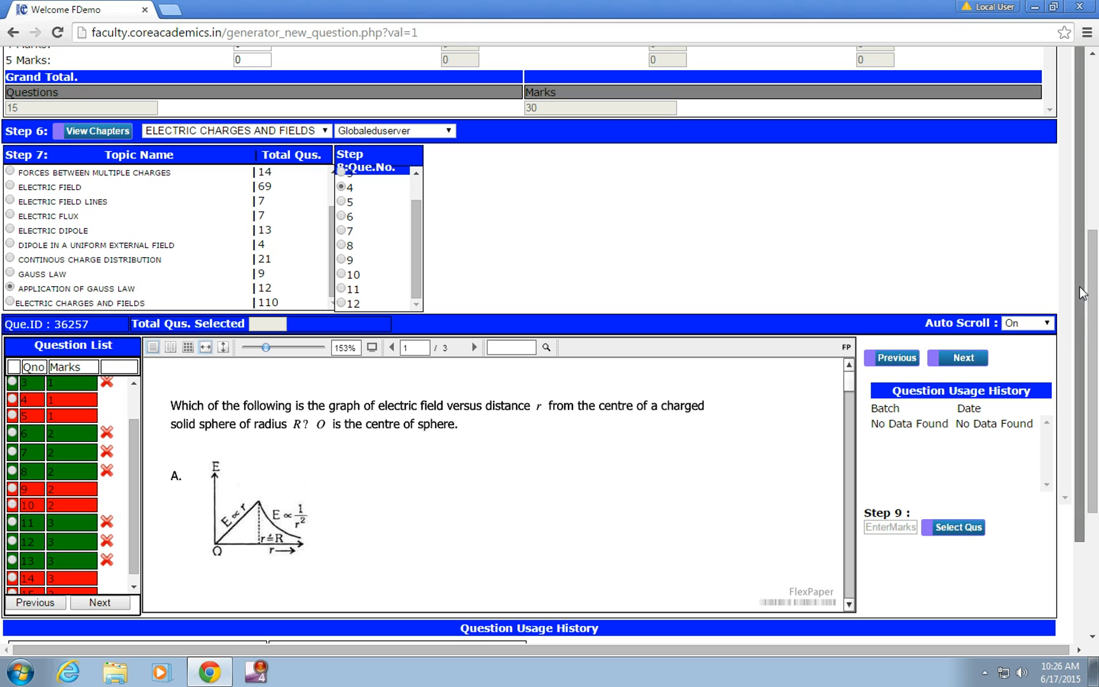
Step: Change the chapter to ELECTROSTATIC POTENTIAL AND CAPACITANCE and load its topics with the Globaleduserver question view
scroll(1095, 299, up, 1)
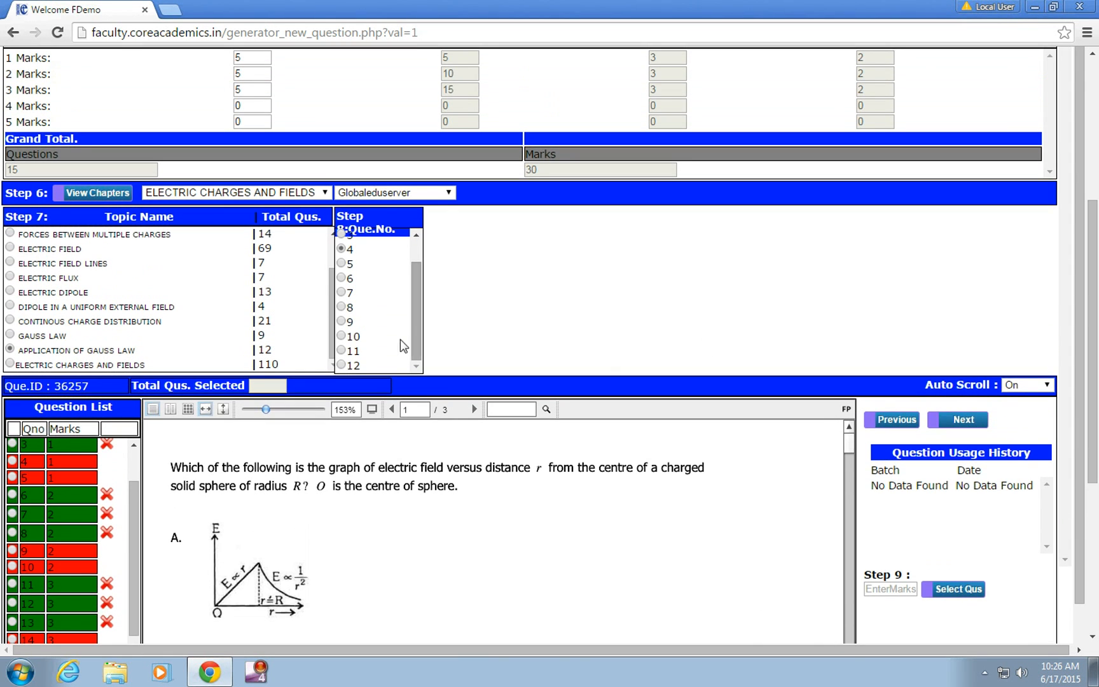
click(323, 192)
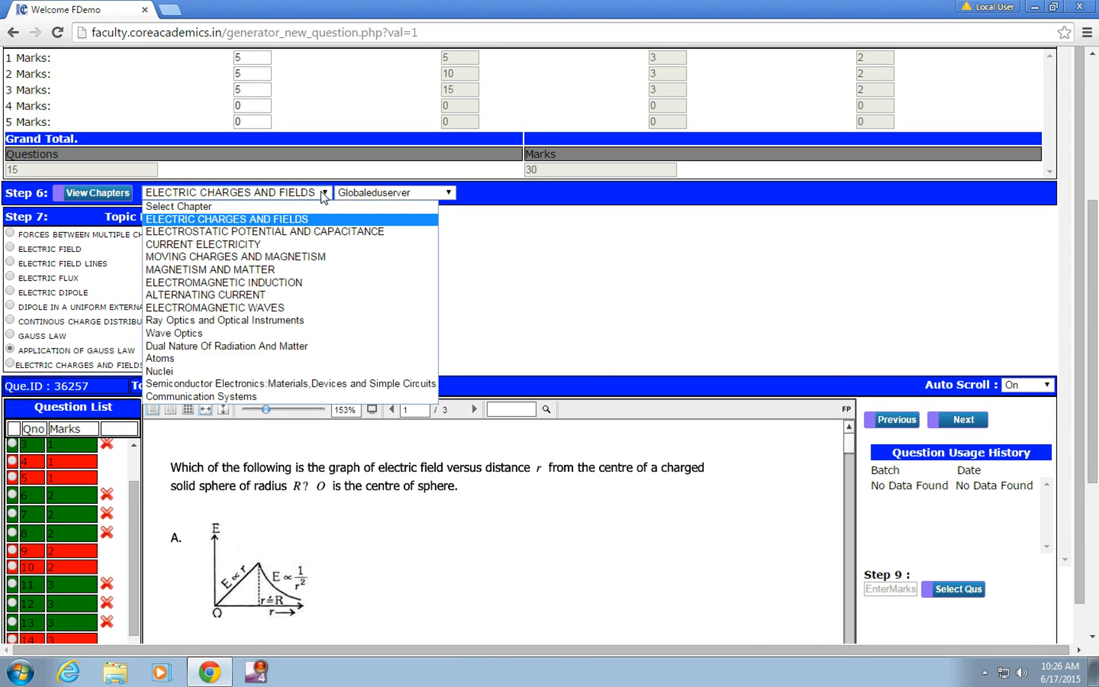
click(357, 231)
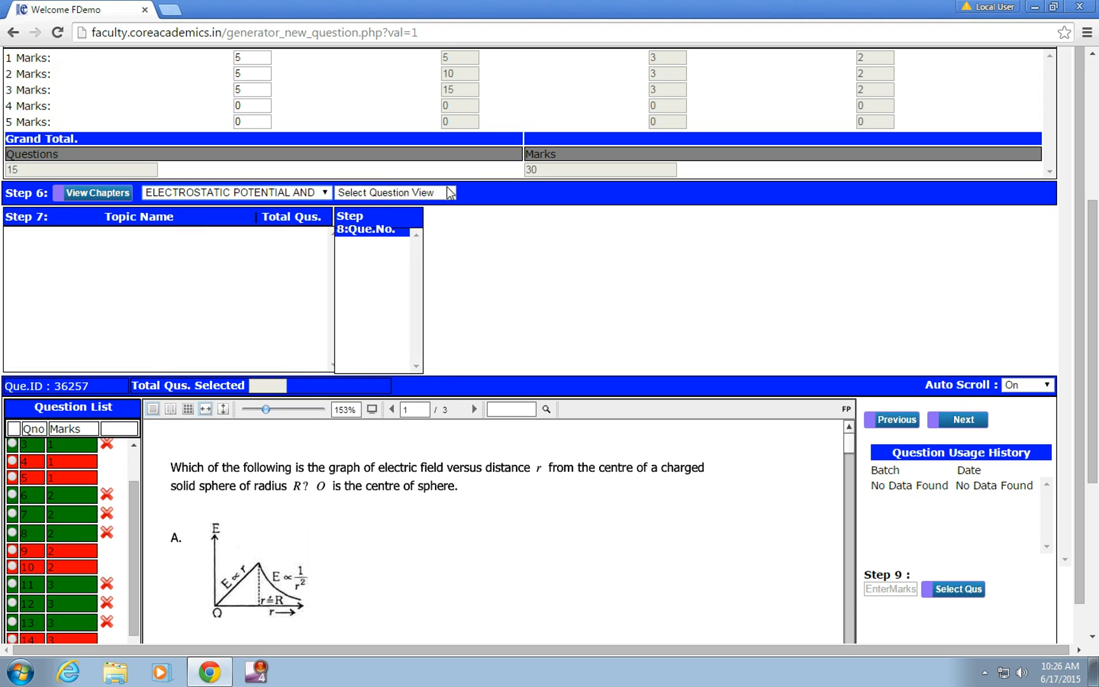
click(422, 193)
click(414, 234)
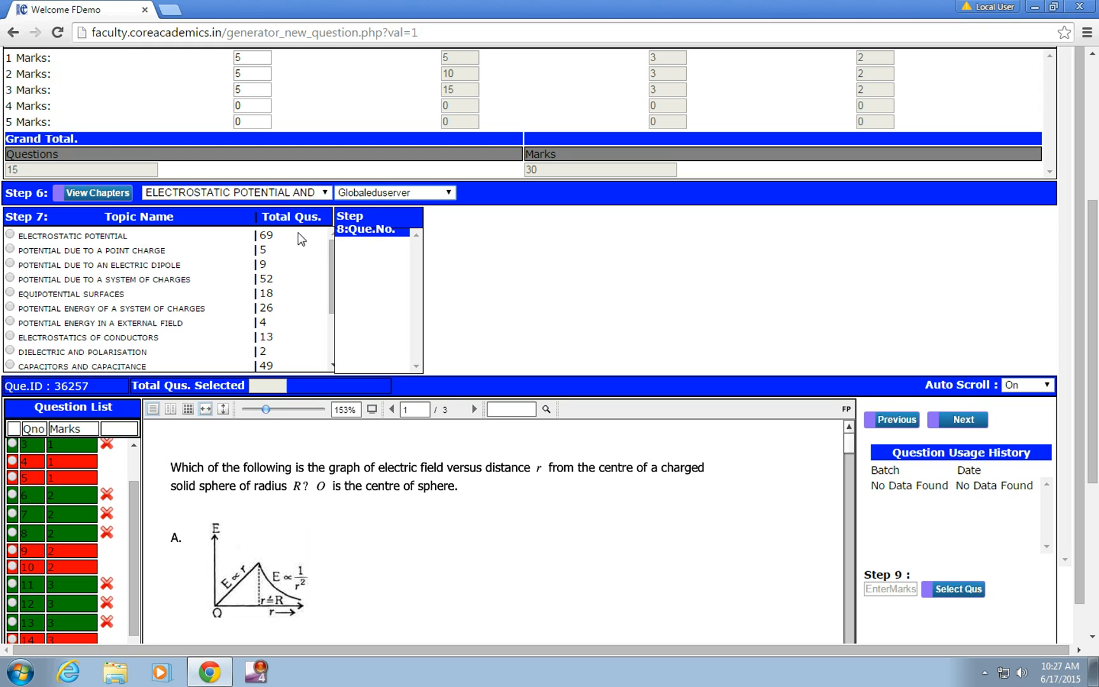
Step: Choose the ELECTROSTATIC POTENTIAL topic and add its question 2 with 1 mark
drag(333, 276, 341, 217)
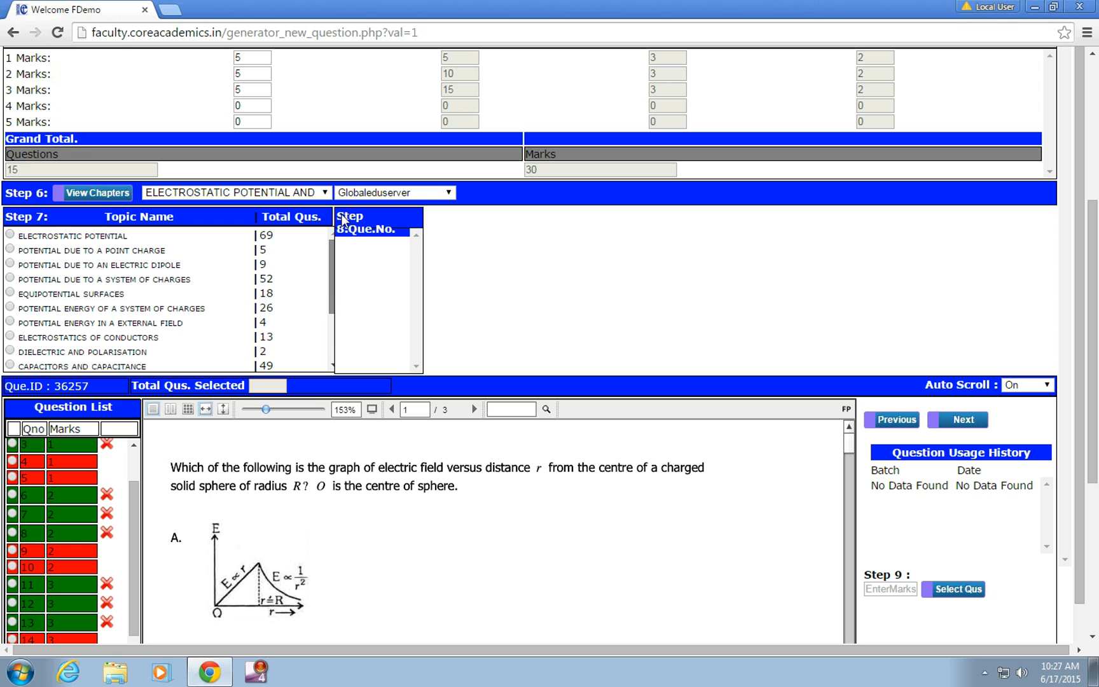
click(10, 234)
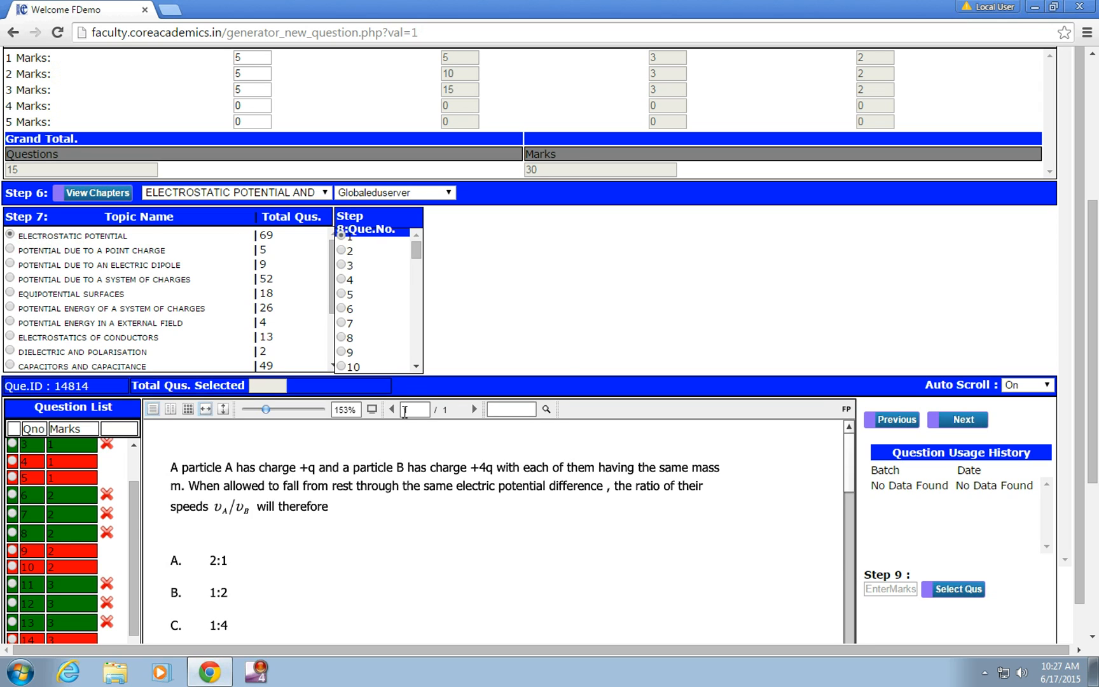
click(957, 419)
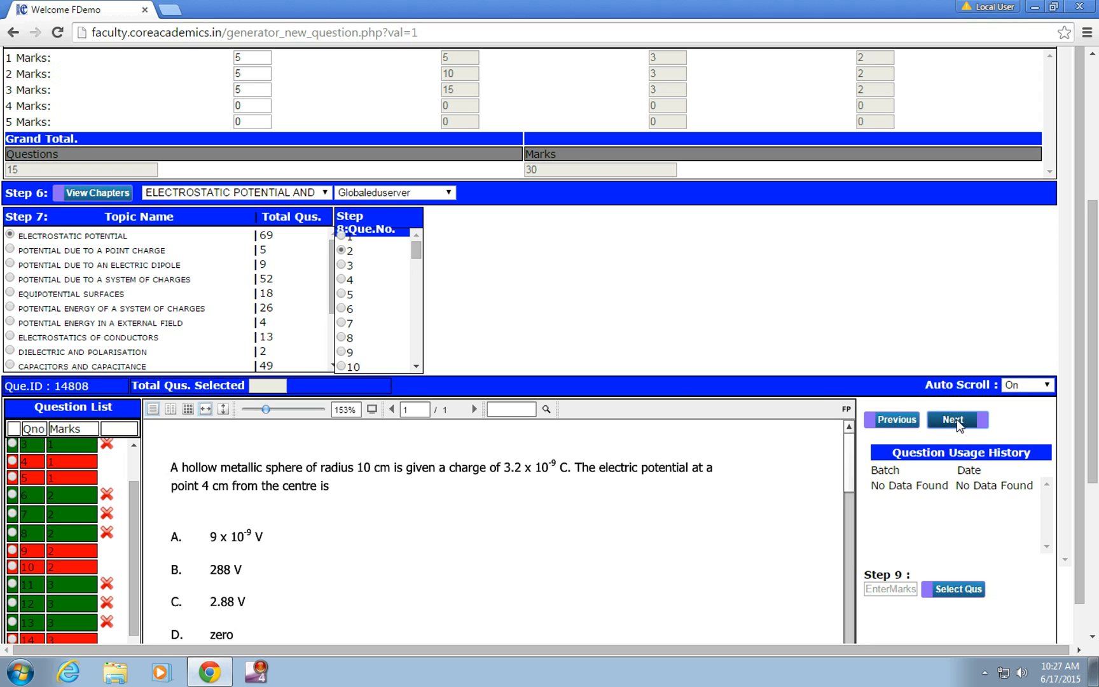
click(891, 589)
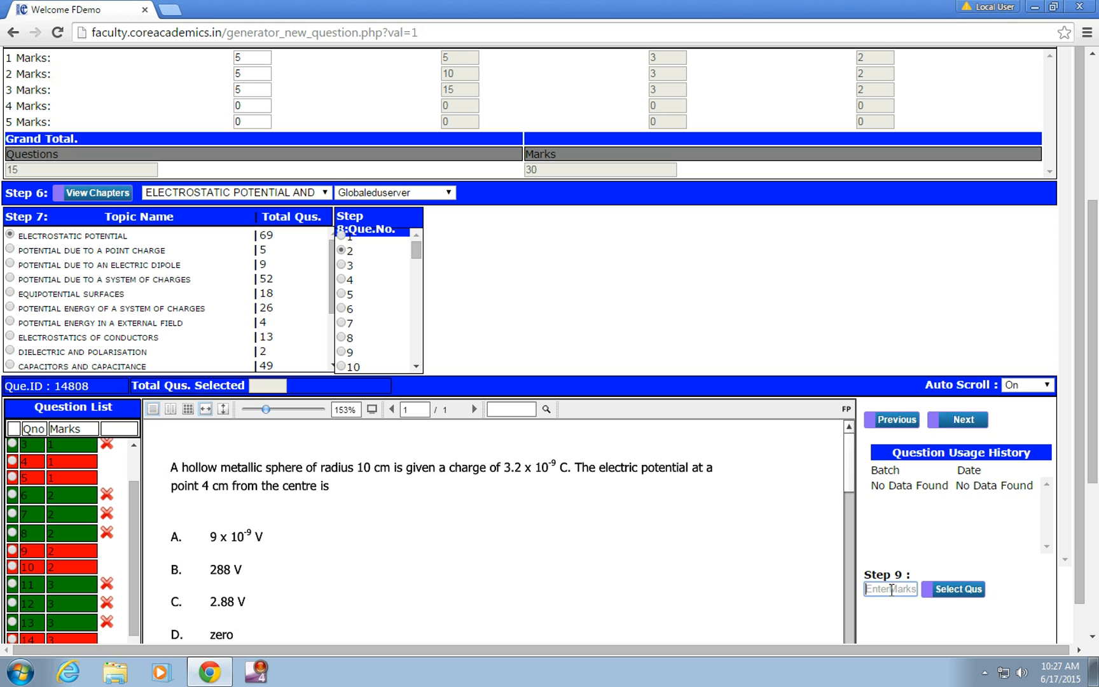
text(1)
click(954, 588)
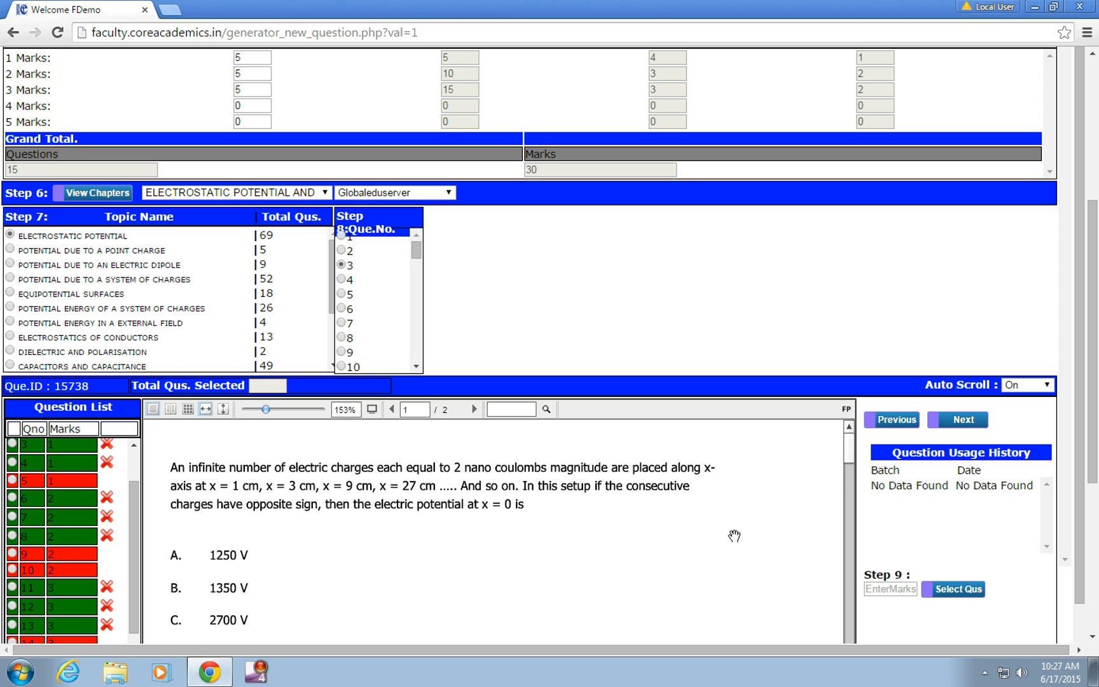
Step: Add ELECTROSTATIC POTENTIAL question 3 with 3 marks and question 4 with 2 marks
click(884, 590)
text(1)
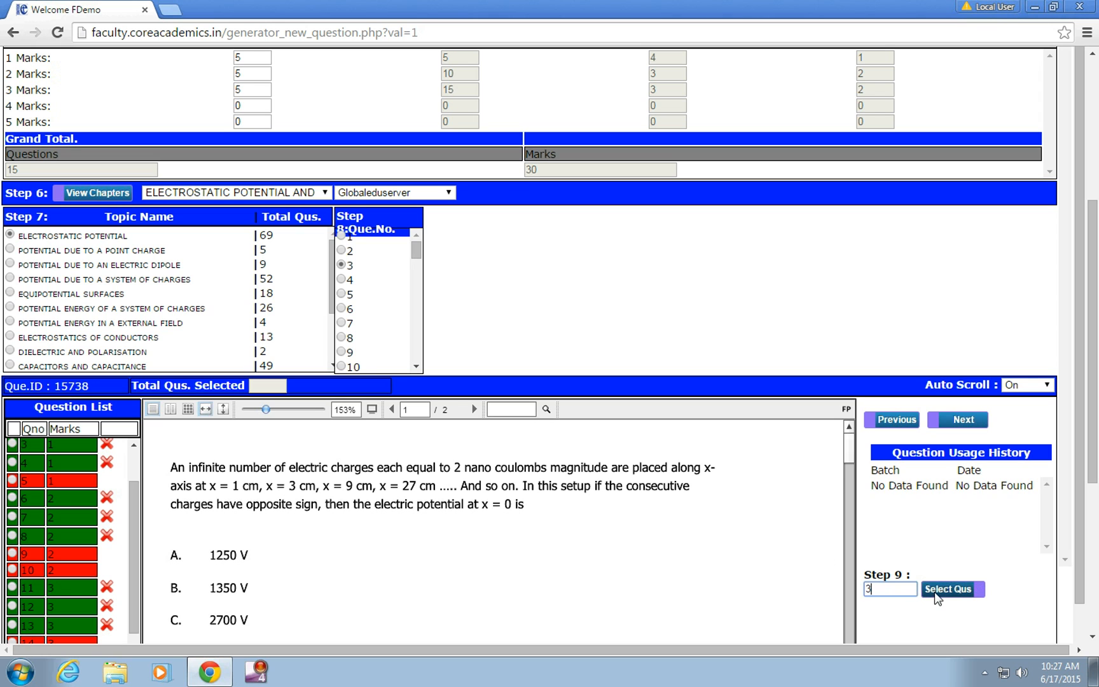
click(935, 590)
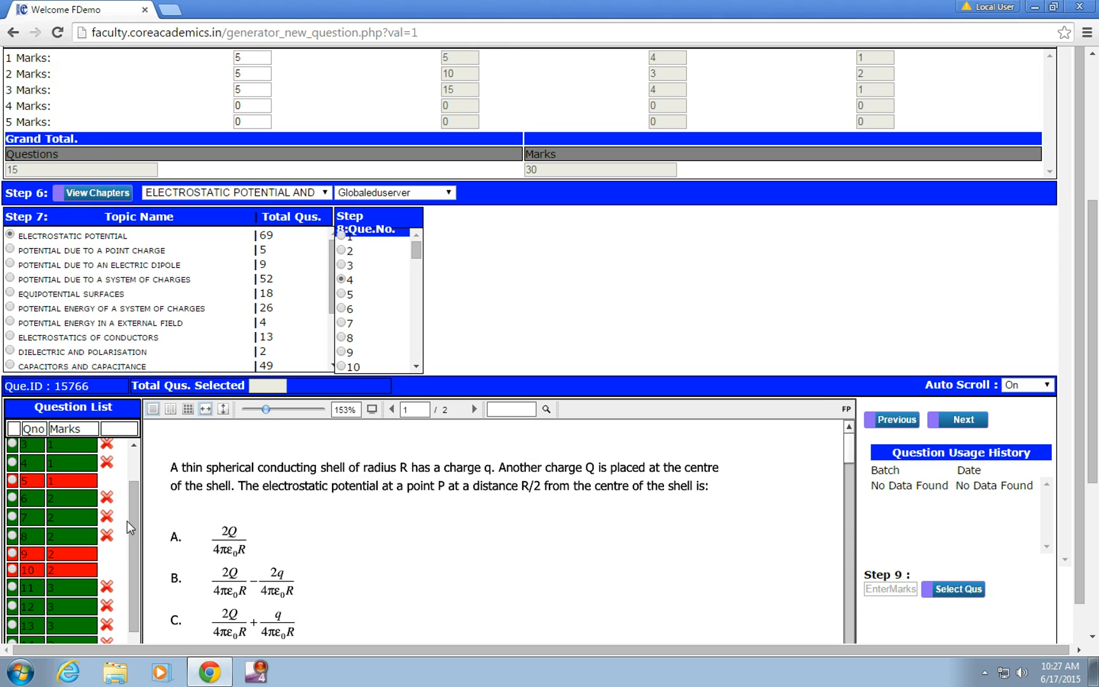
drag(138, 517, 138, 550)
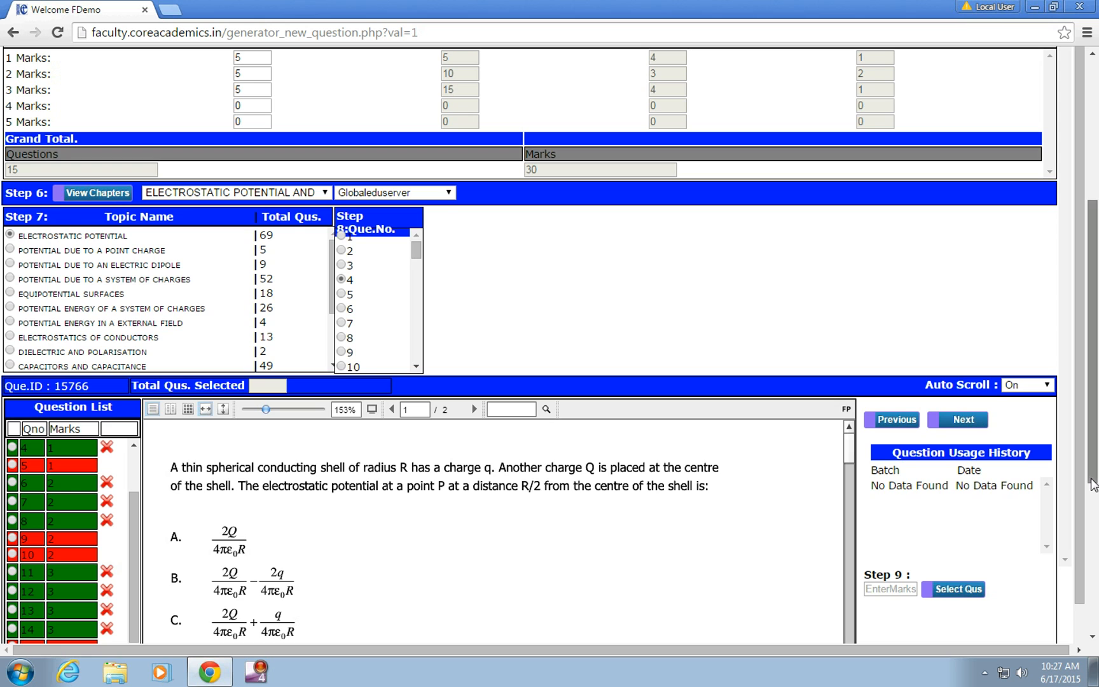
mouse_move(1091, 479)
mouse_down()
mouse_move(1092, 517)
mouse_move(1092, 499)
mouse_up()
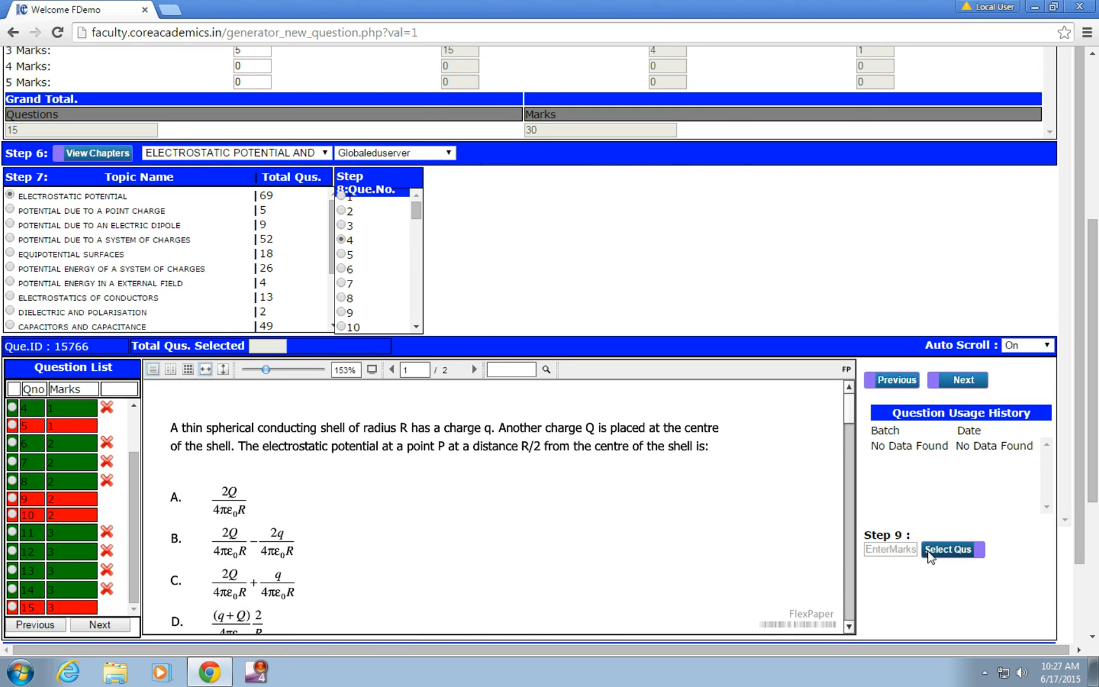
click(896, 549)
text(2)
click(949, 550)
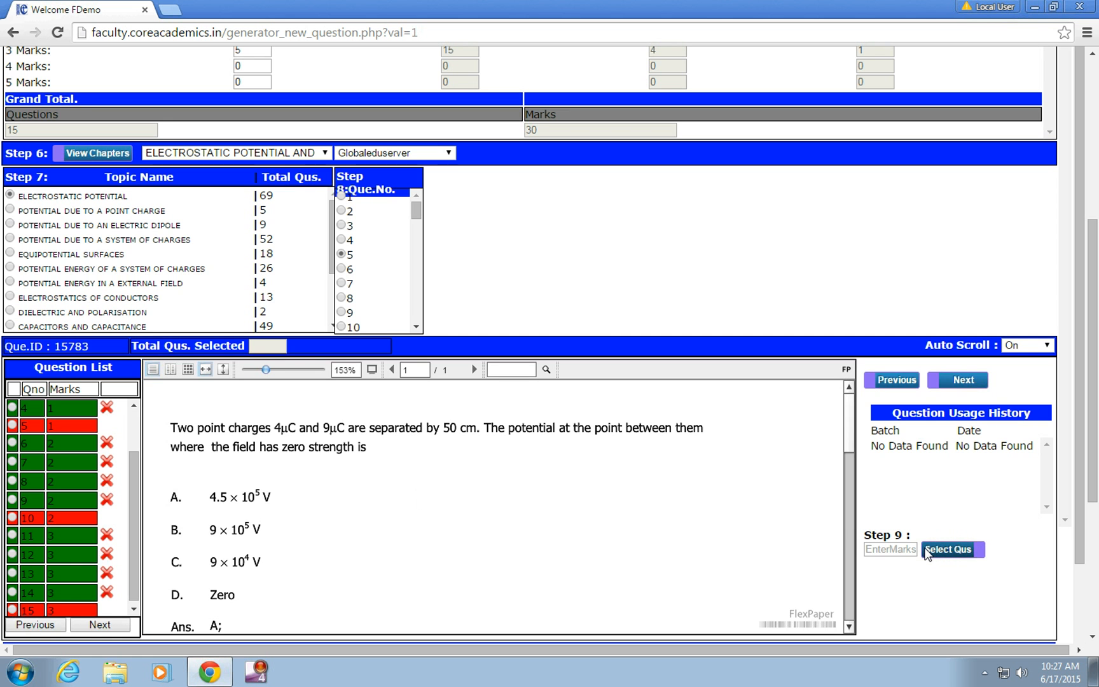
Step: Add question 2 of the POTENTIAL DUE TO A SYSTEM OF CHARGES topic with 1 mark
click(347, 211)
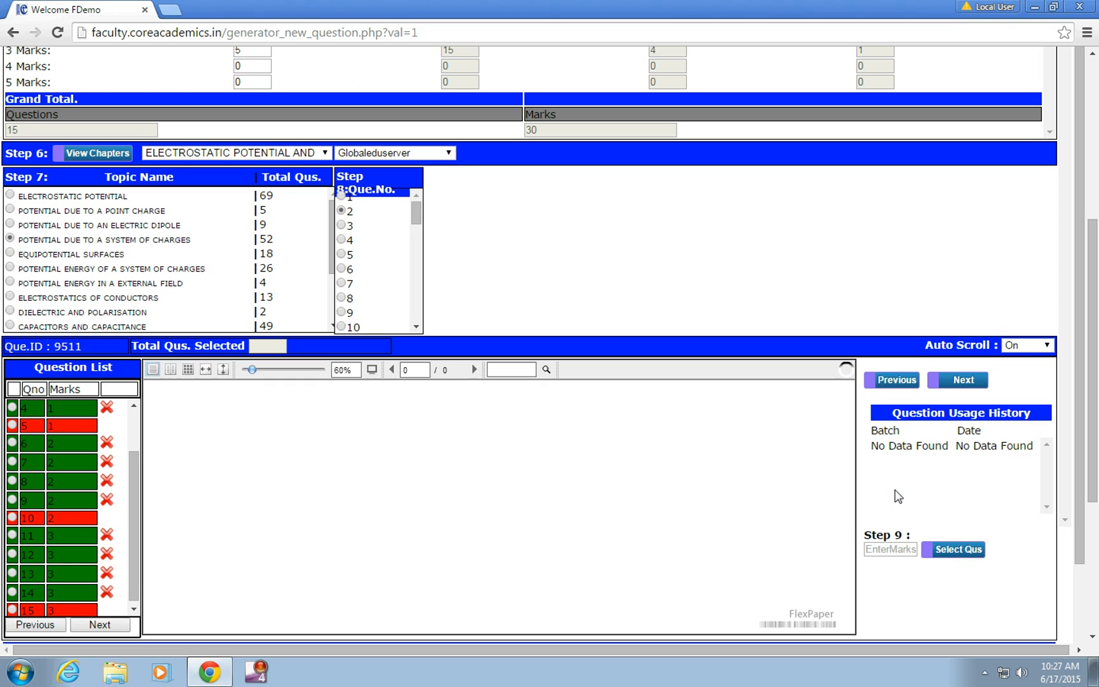
click(898, 547)
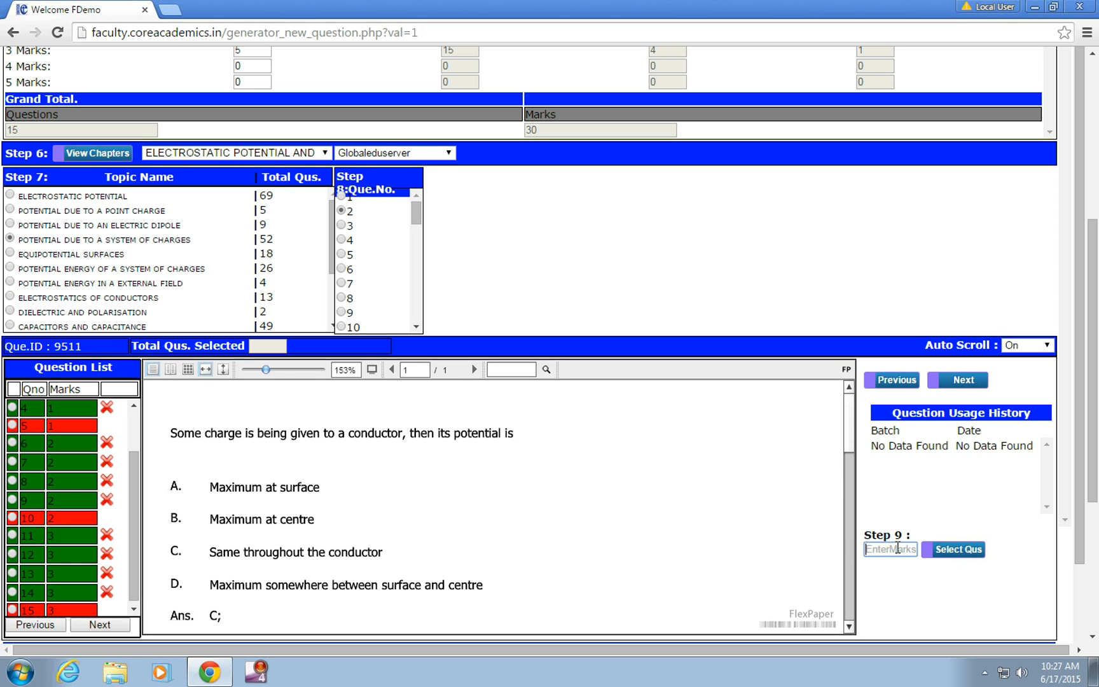
text(1)
click(951, 549)
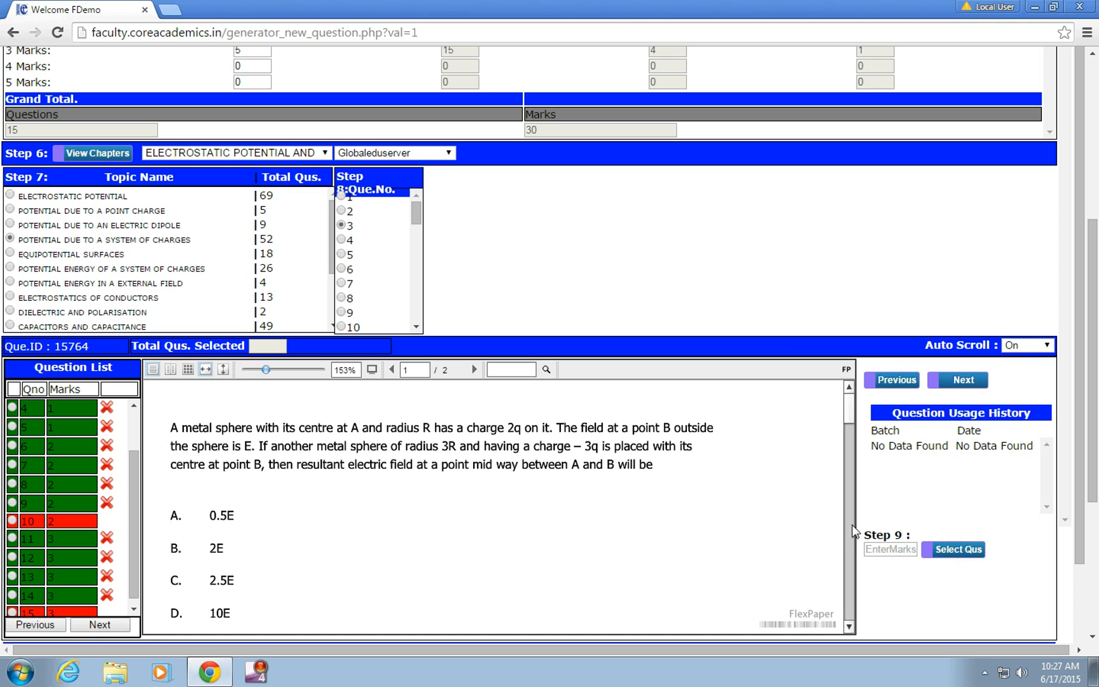
Step: Switch to the ELECTROSTATICS OF CONDUCTORS topic and open its question 2
click(10, 297)
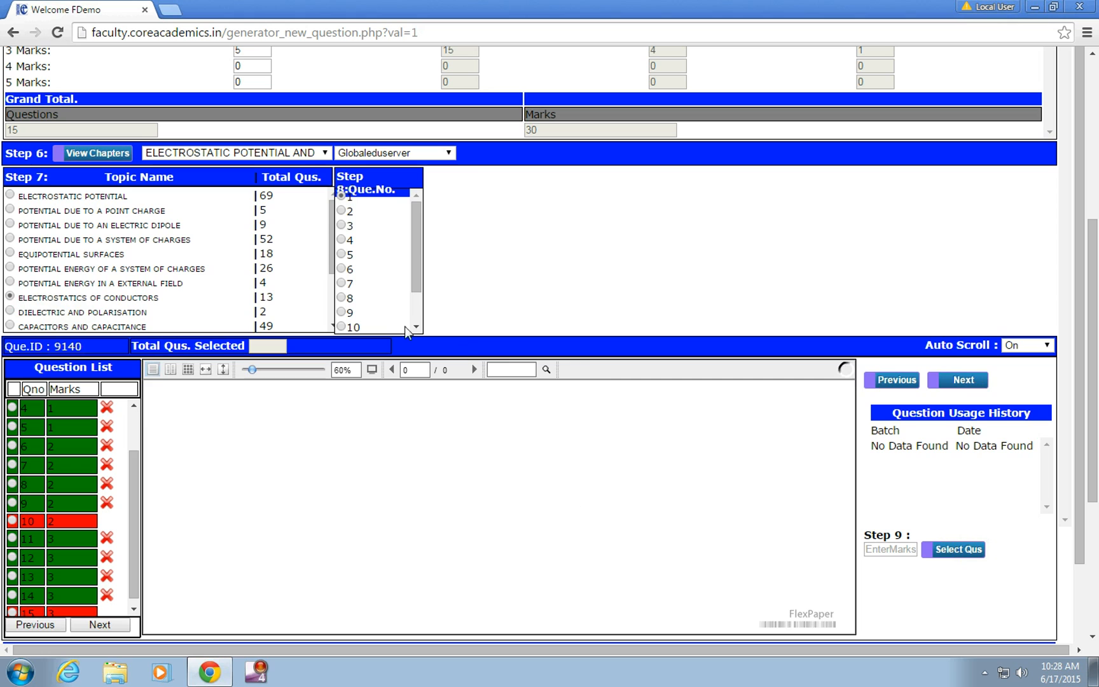
click(340, 195)
click(342, 210)
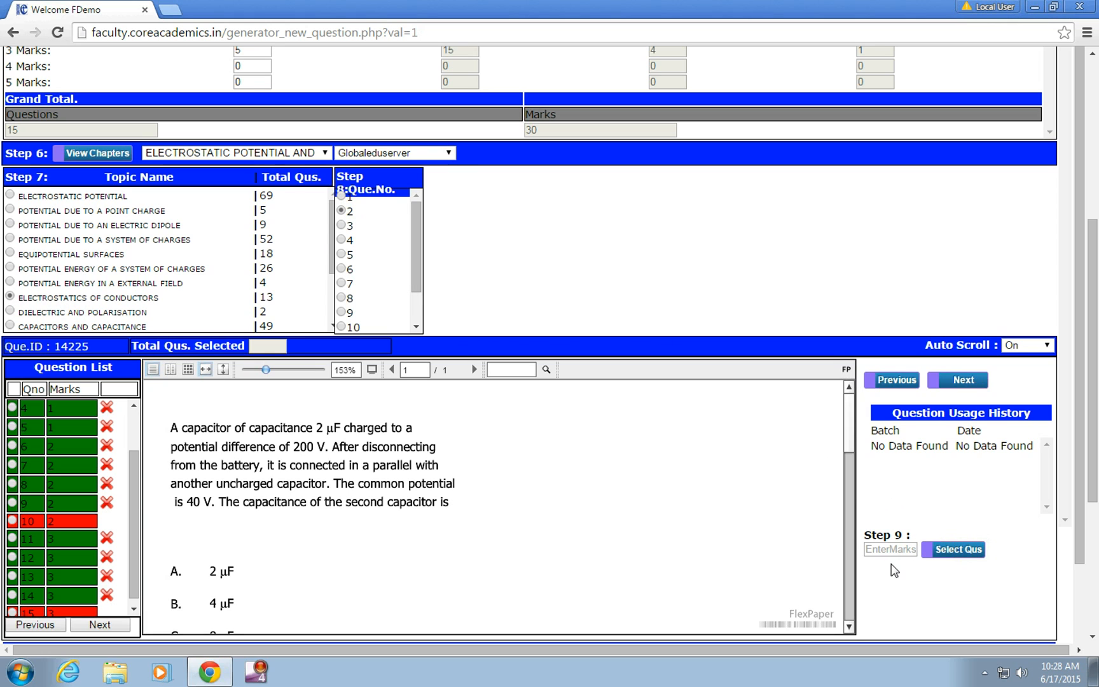
Step: Try to add ELECTROSTATICS OF CONDUCTORS question 3 with 1 mark
click(959, 381)
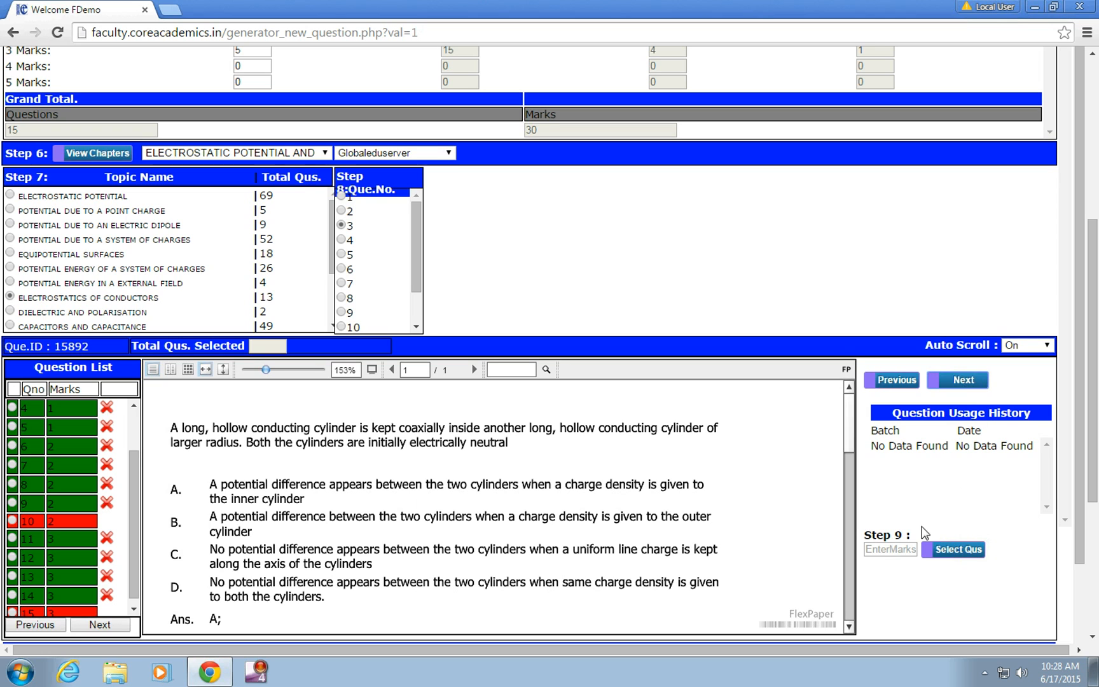
click(881, 551)
text(1)
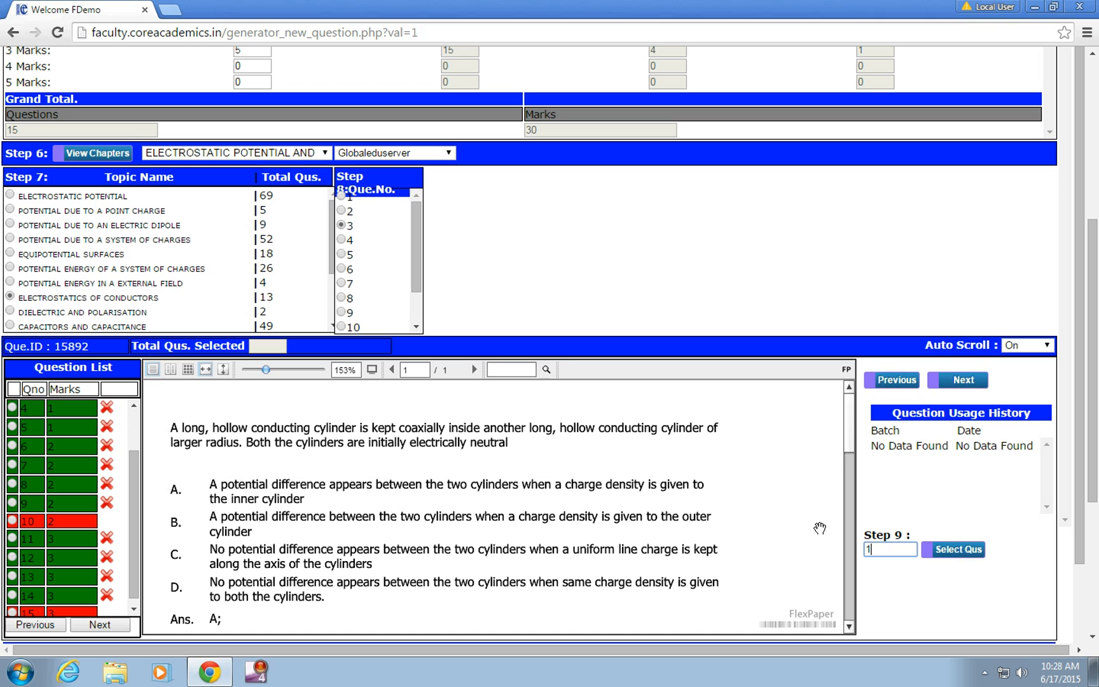
click(951, 551)
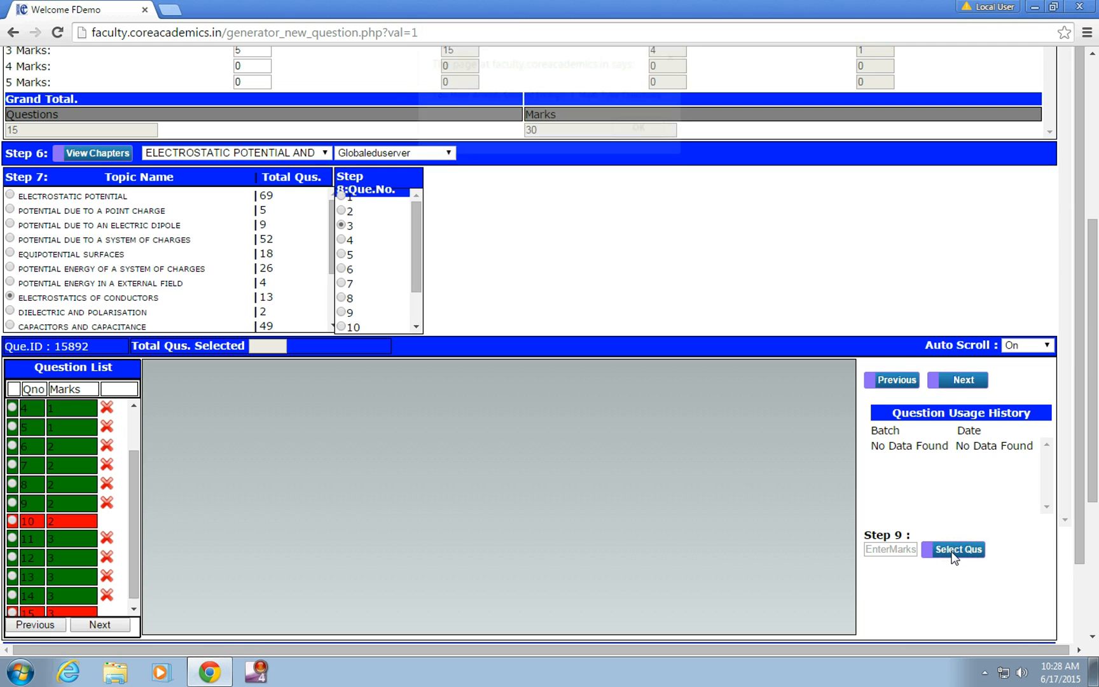
click(640, 129)
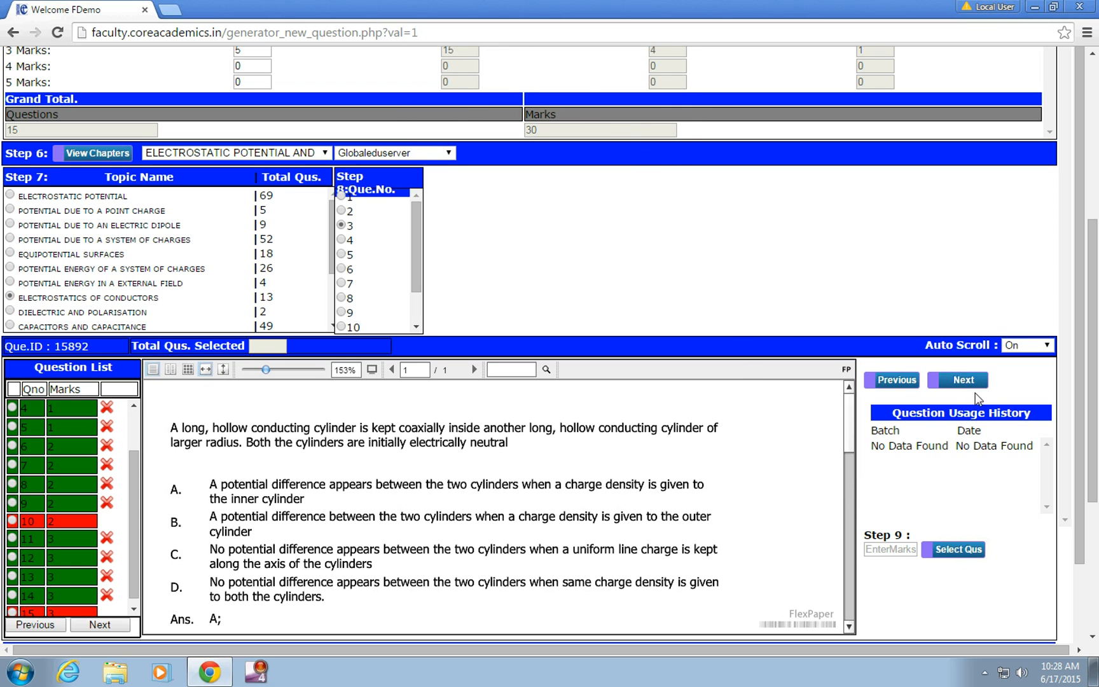
Step: Add ELECTROSTATICS OF CONDUCTORS question 5 to the paper with 2 marks
click(953, 381)
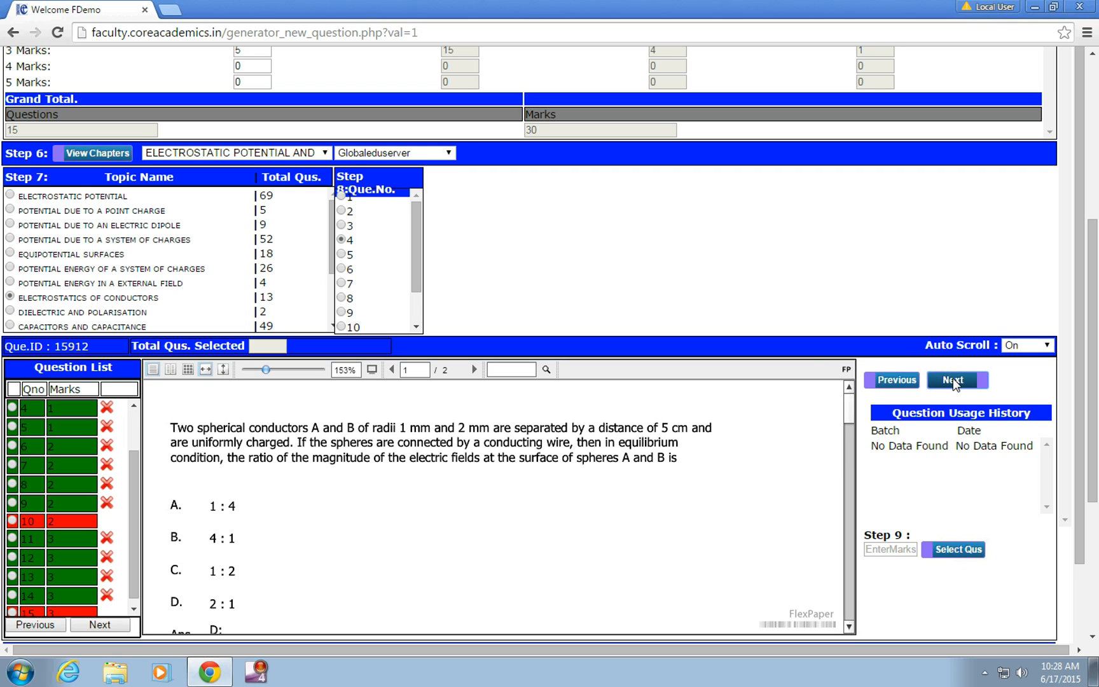
click(953, 379)
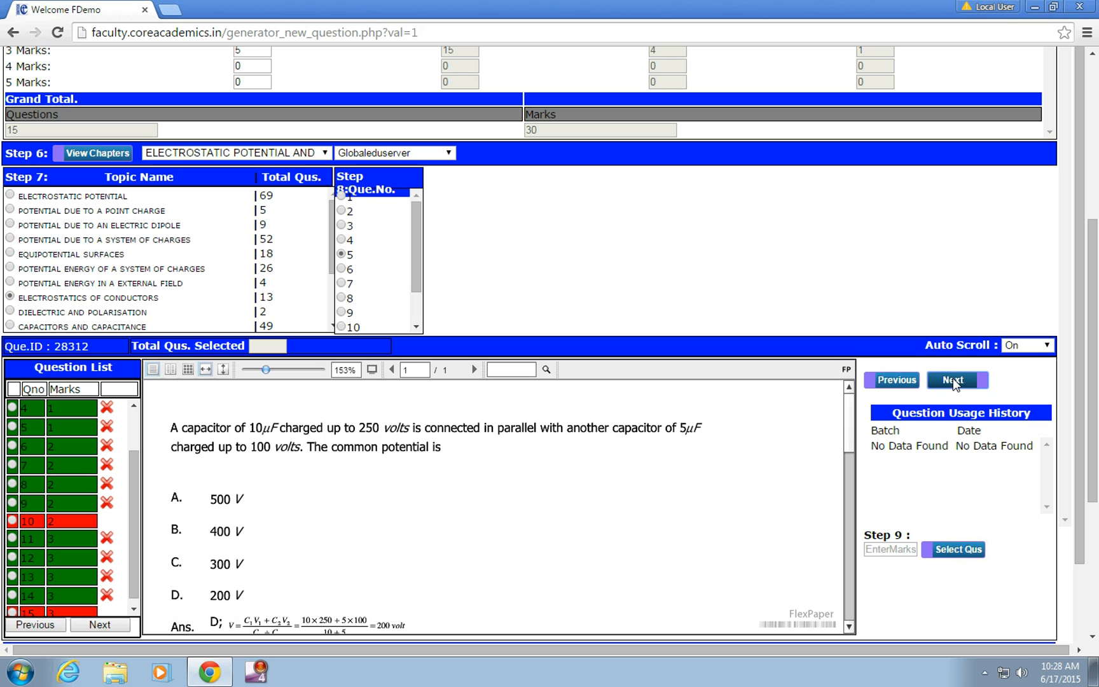
click(896, 550)
text(2)
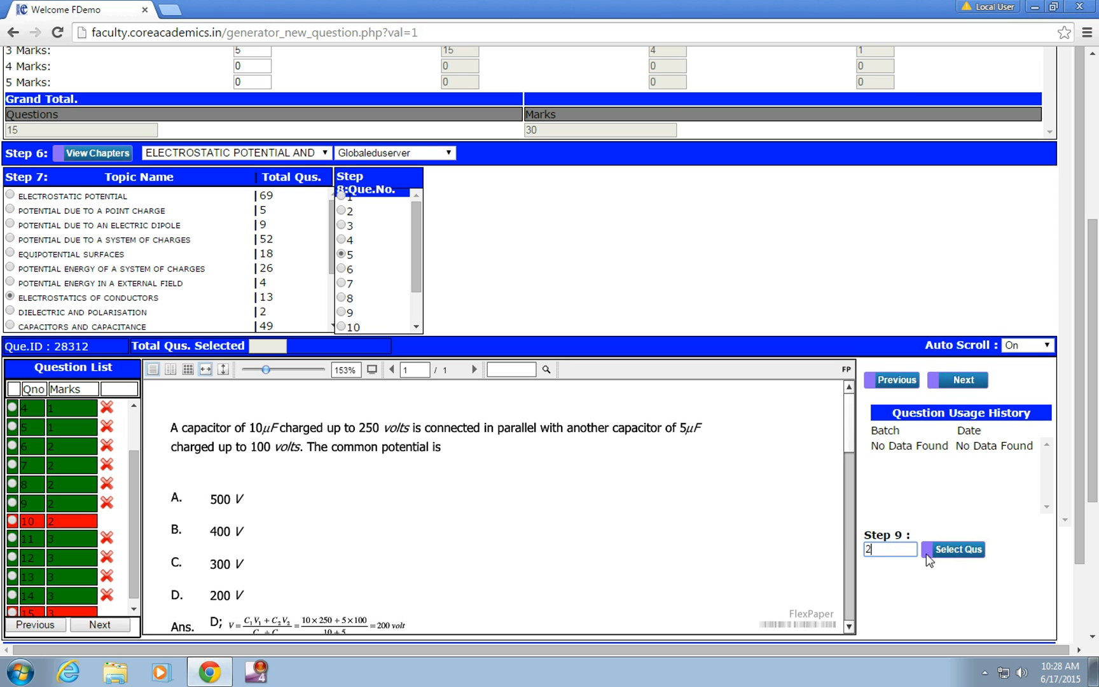
click(961, 553)
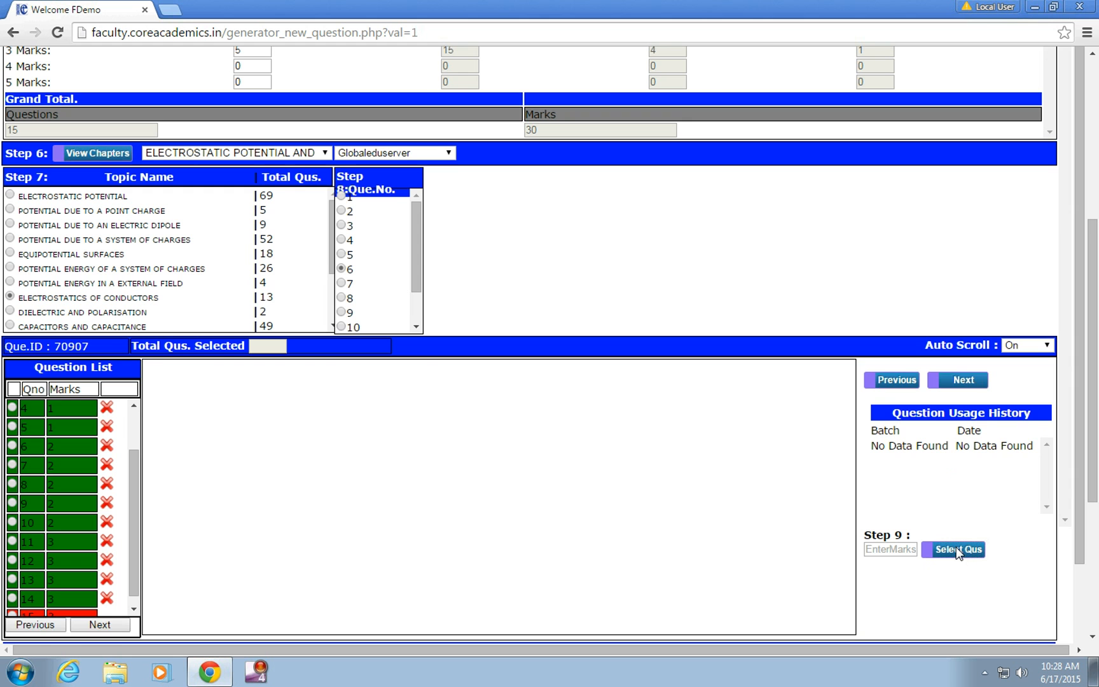
Step: Add ELECTROSTATICS OF CONDUCTORS question 7 with 3 marks to fill the last open slot in the question list
drag(1082, 437, 1085, 476)
click(952, 350)
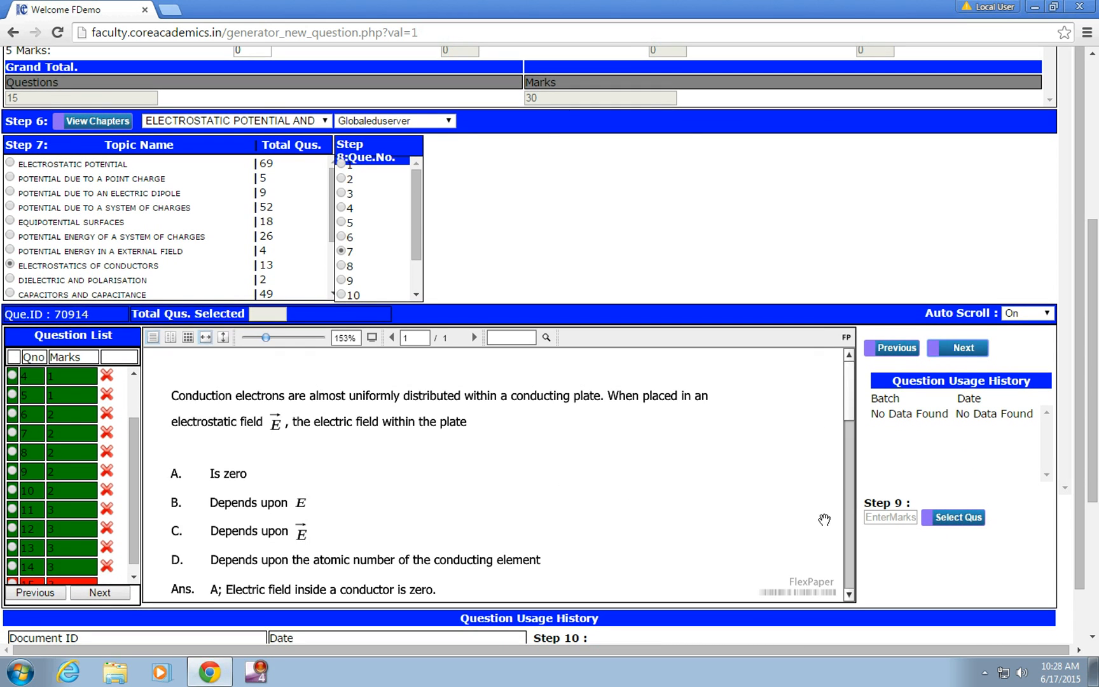
click(899, 511)
text(3)
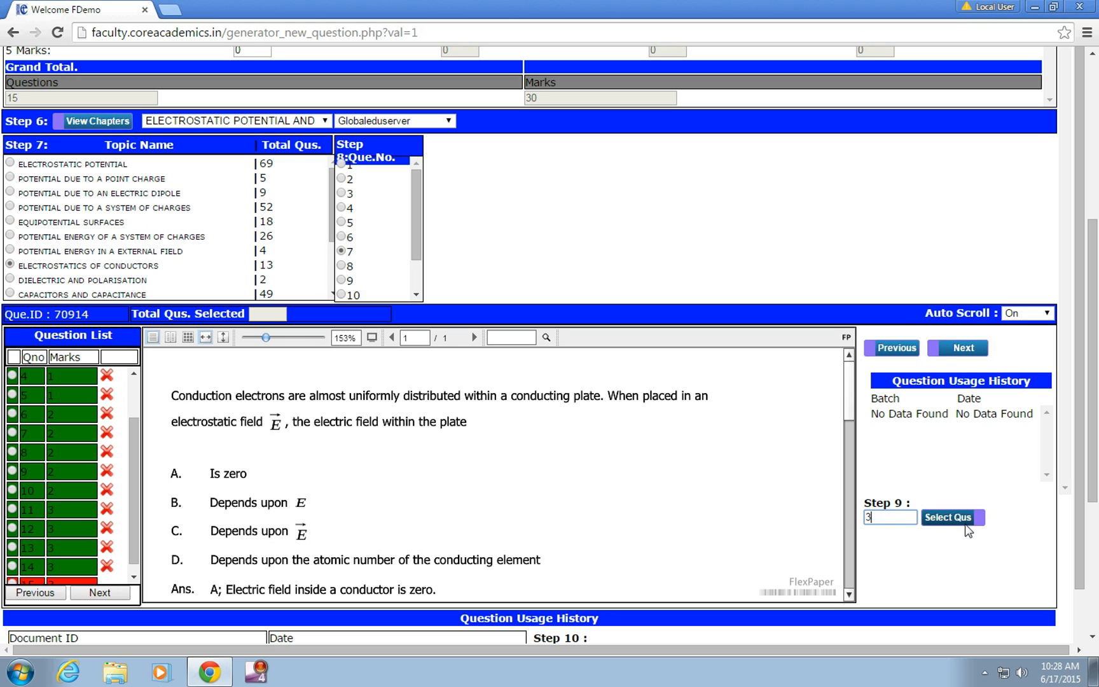
click(961, 516)
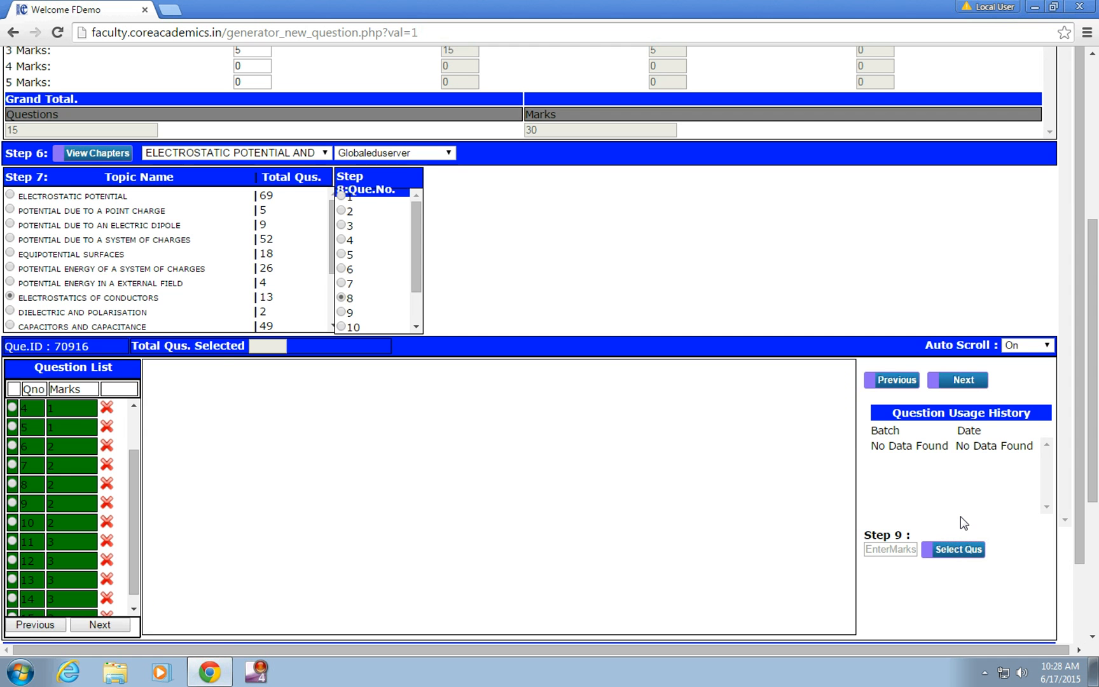
drag(1097, 451, 1098, 518)
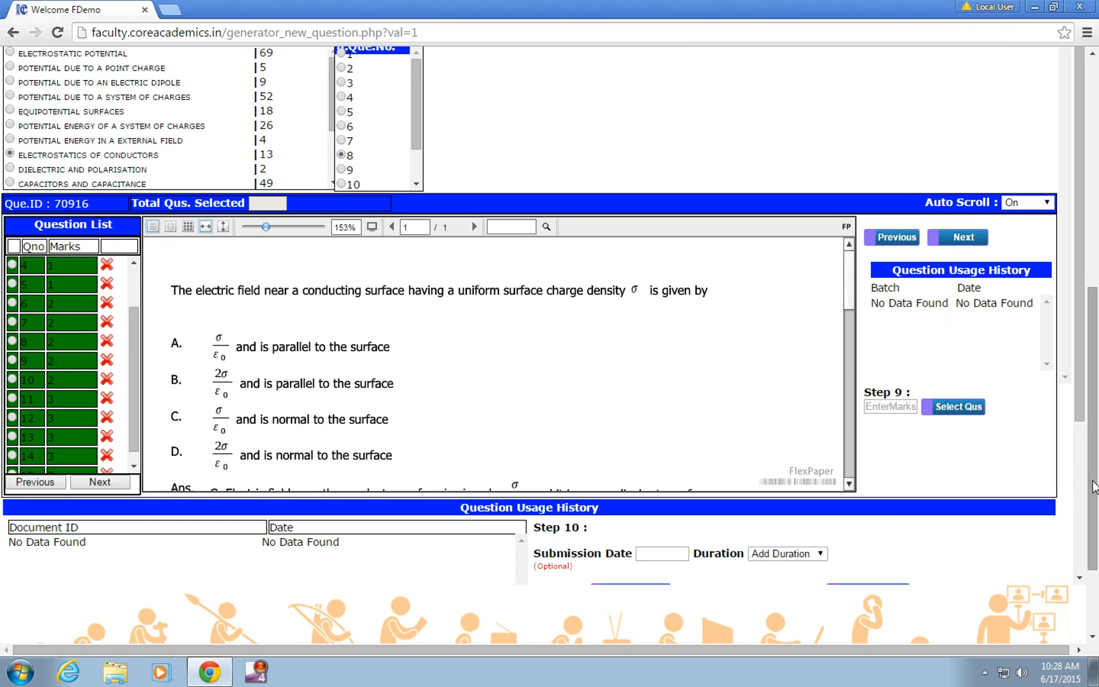
Step: Check the question list and marks table, and set the assignment's submission date to 20-06-2015
drag(1080, 413, 1080, 535)
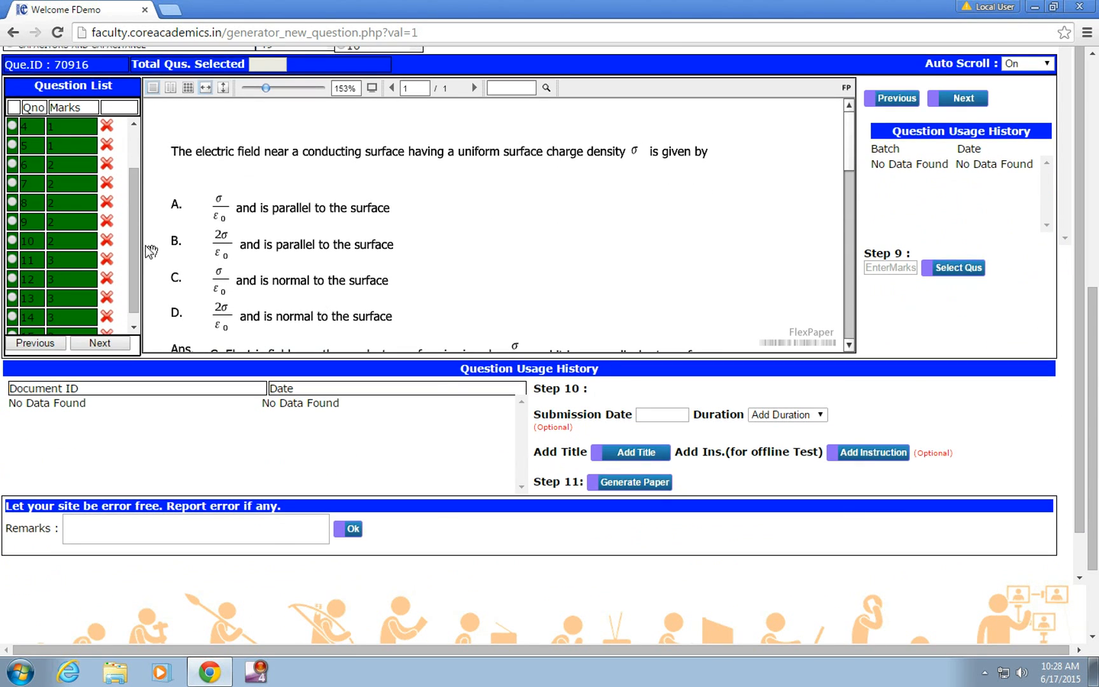
drag(128, 252, 110, 313)
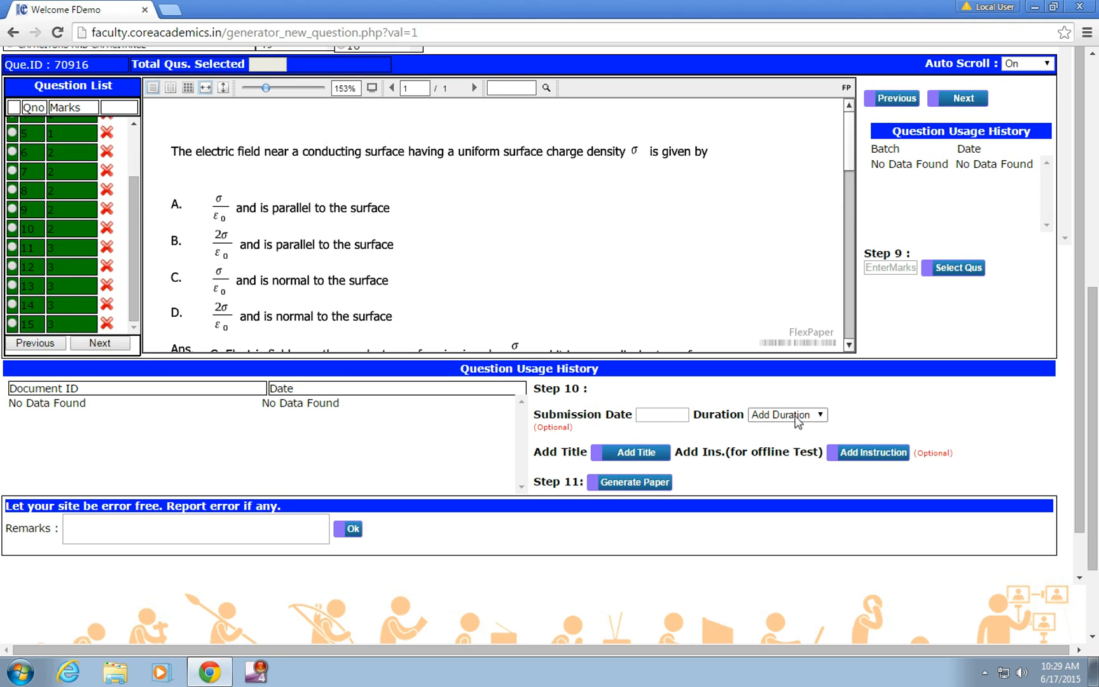
drag(1096, 397, 1096, 151)
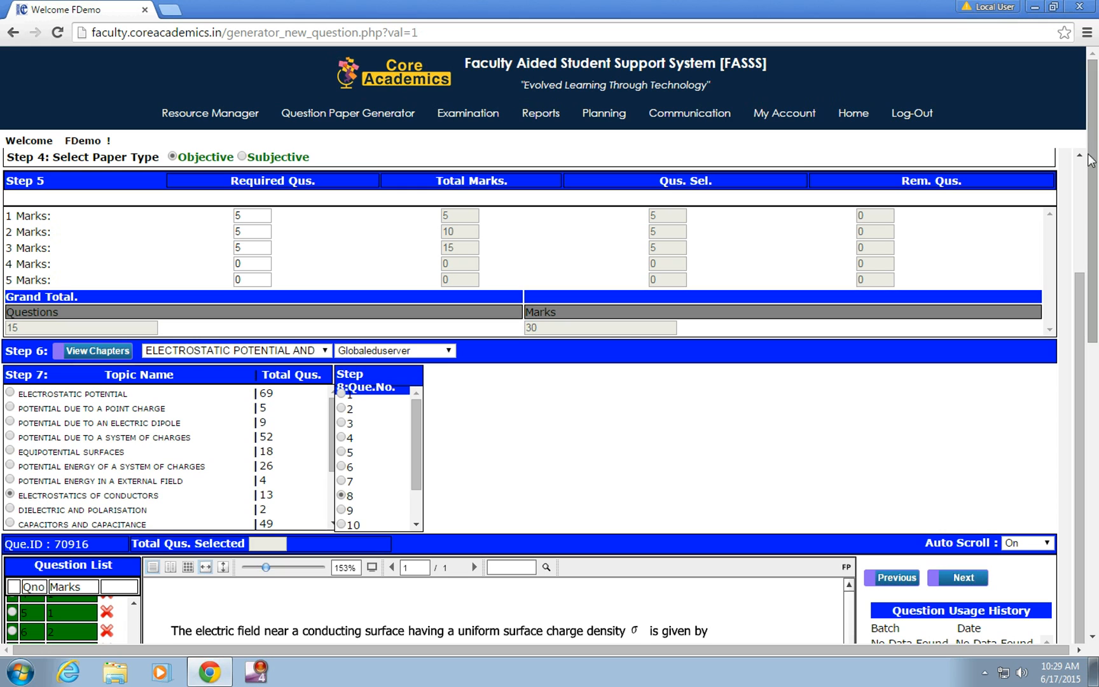
drag(1072, 329, 1079, 185)
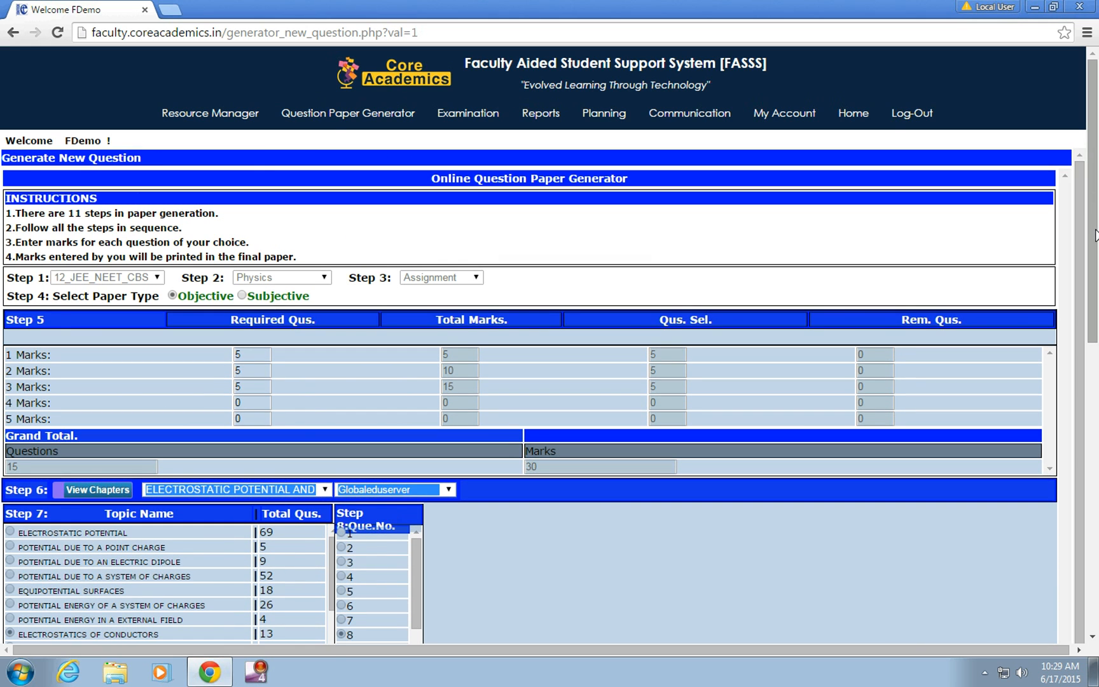
drag(1092, 241, 1082, 449)
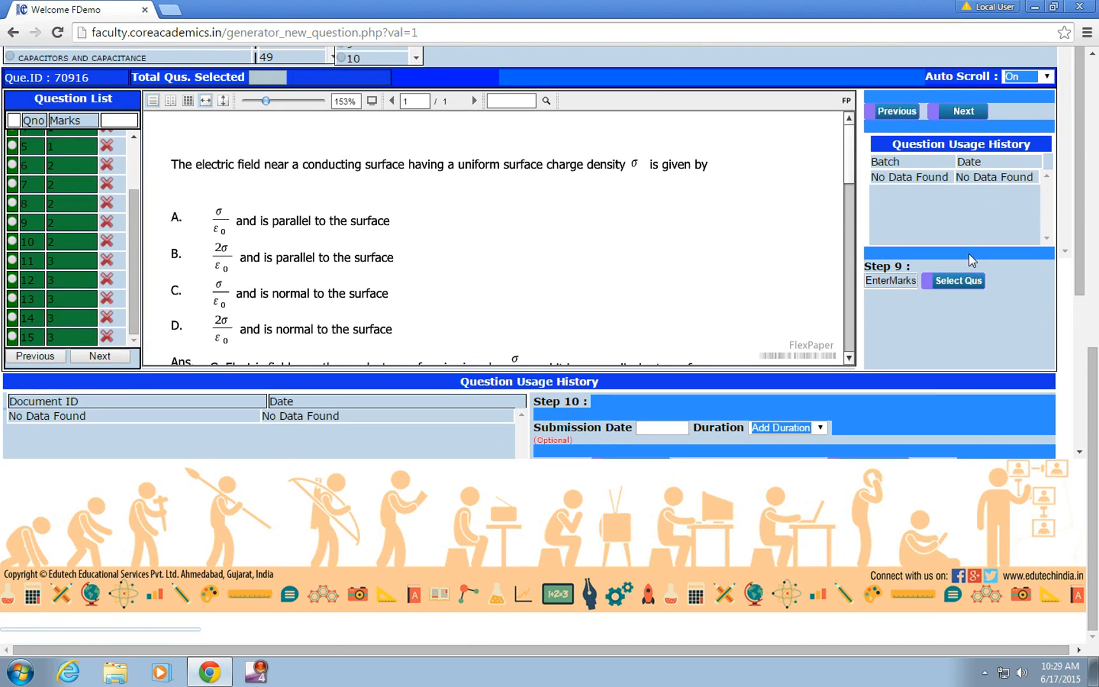
click(950, 361)
click(660, 428)
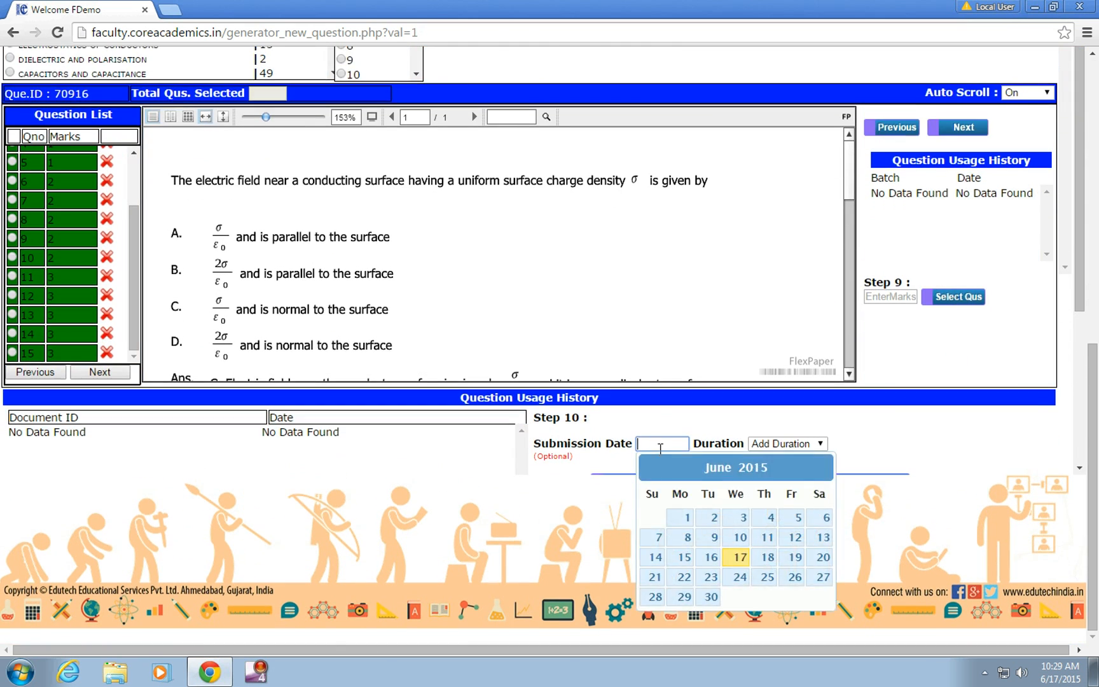
click(824, 558)
click(662, 130)
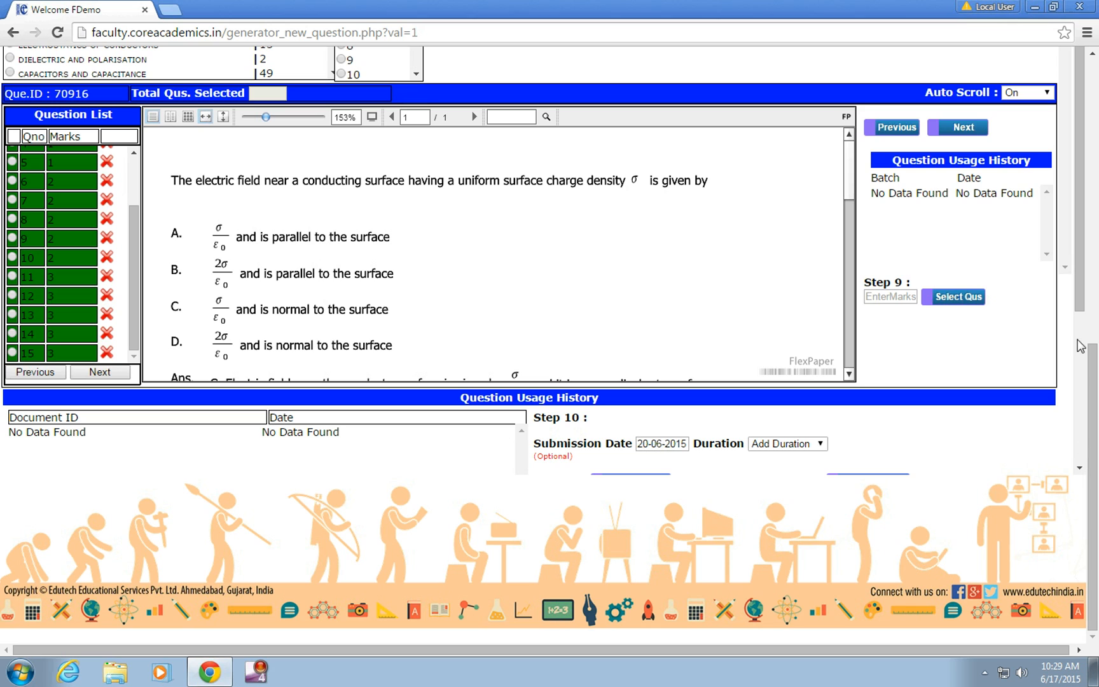
Step: Set the assignment's duration to 1 hr
scroll(1050, 369, down, 3)
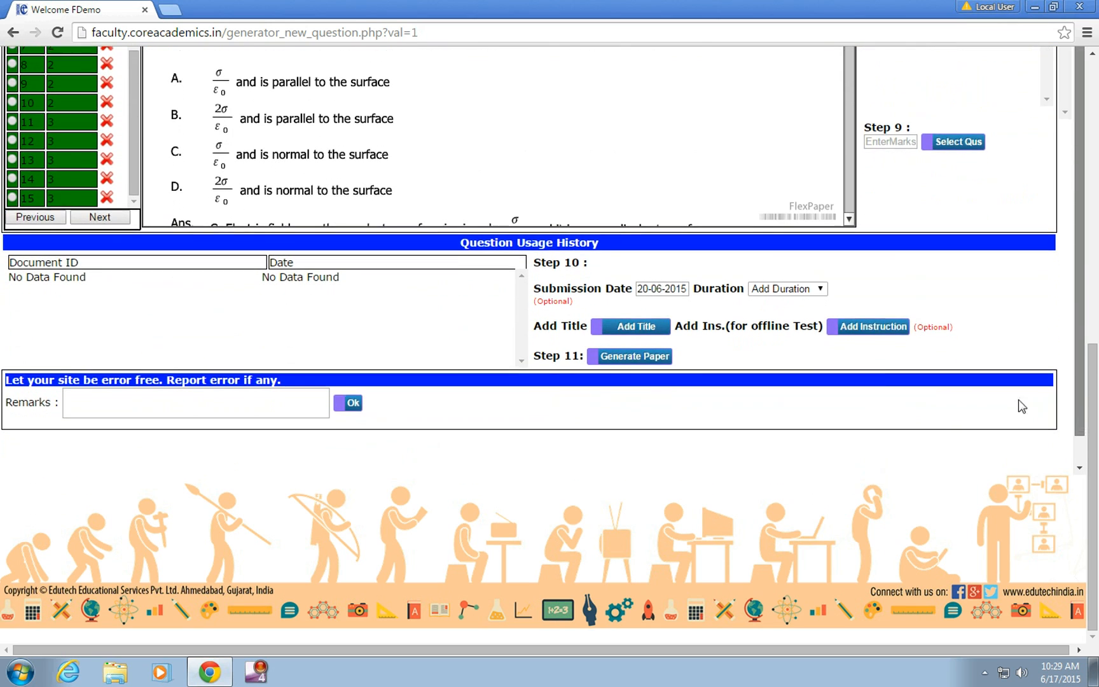
click(819, 288)
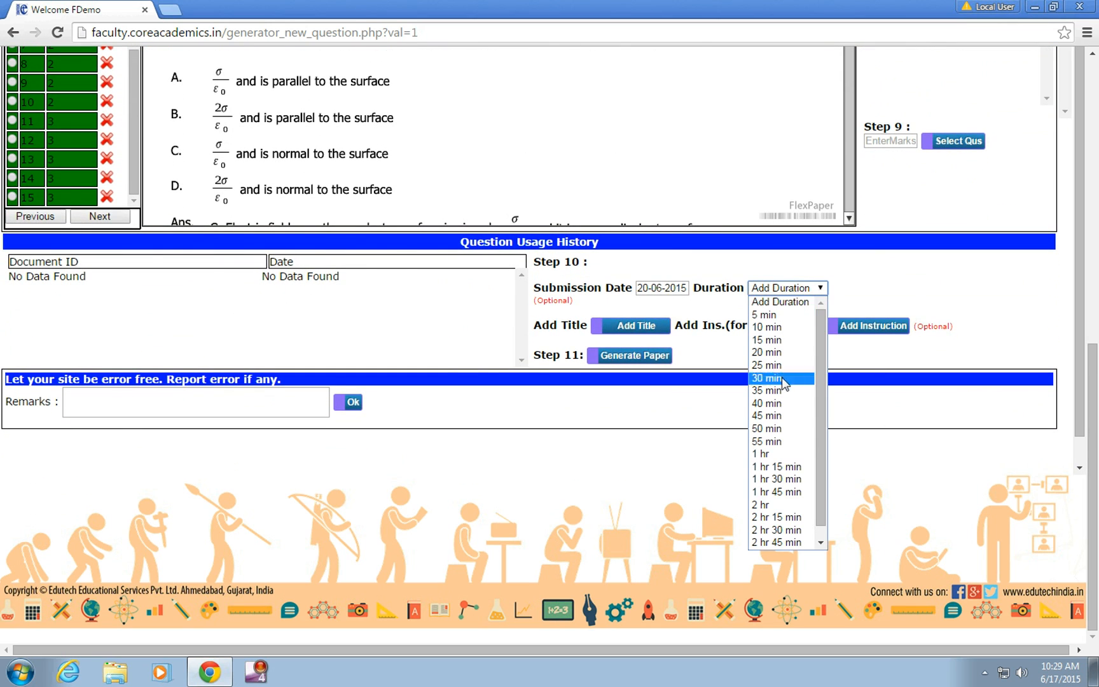
click(777, 453)
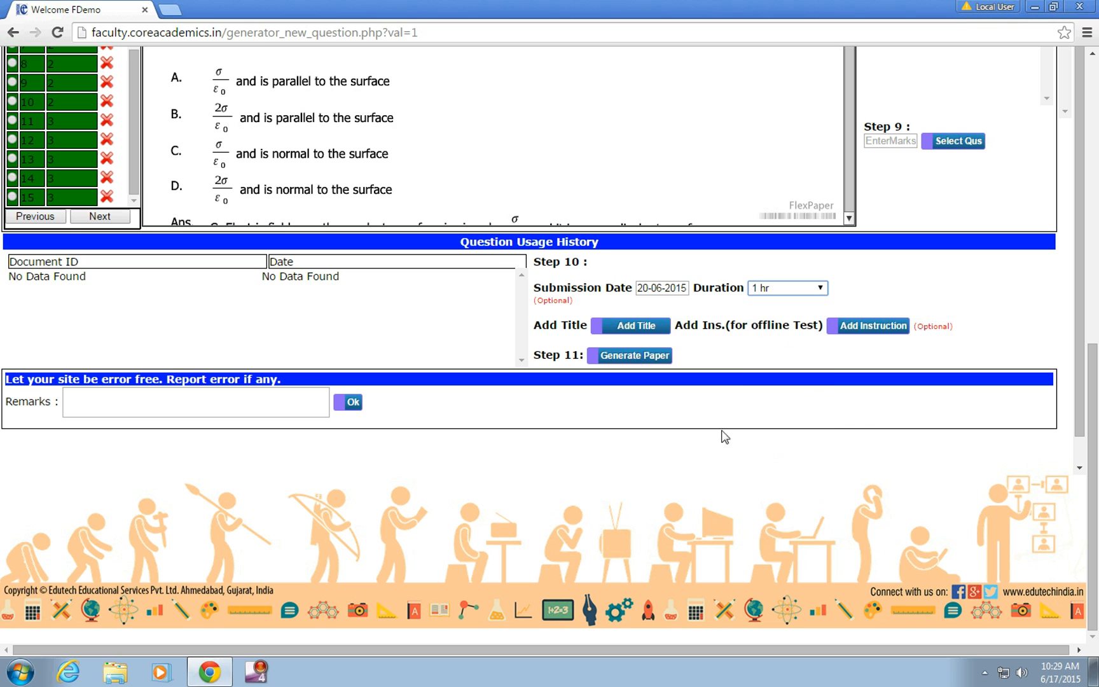
Step: Add the document title "Electrostatics" to the assignment
click(635, 329)
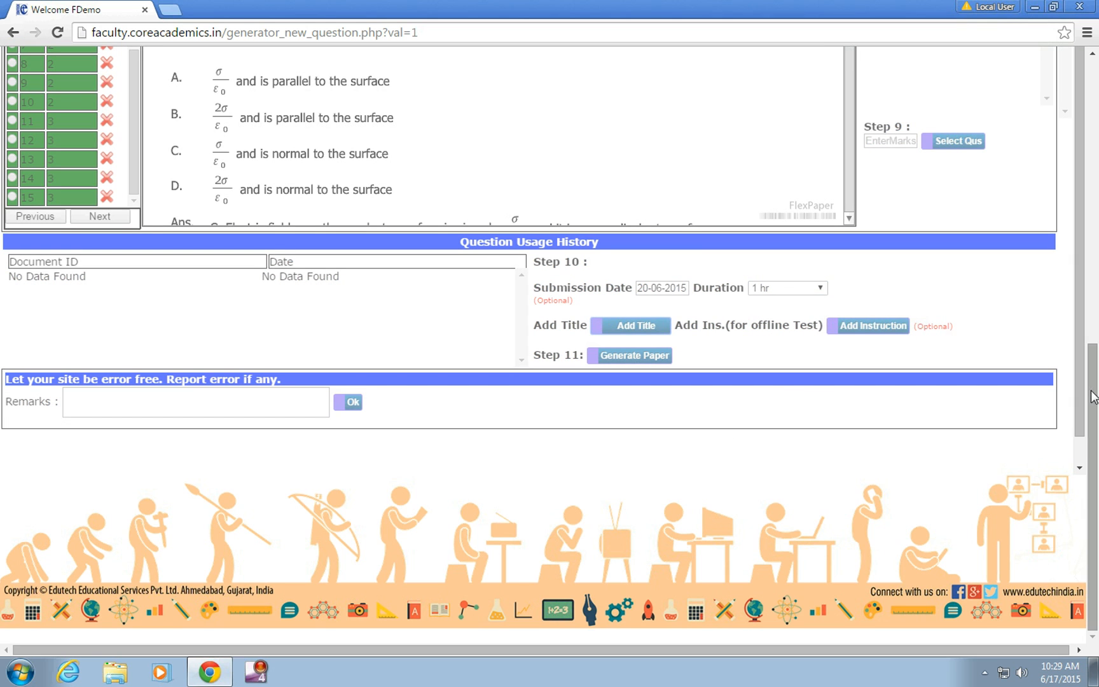
drag(1093, 407, 1097, 180)
click(645, 300)
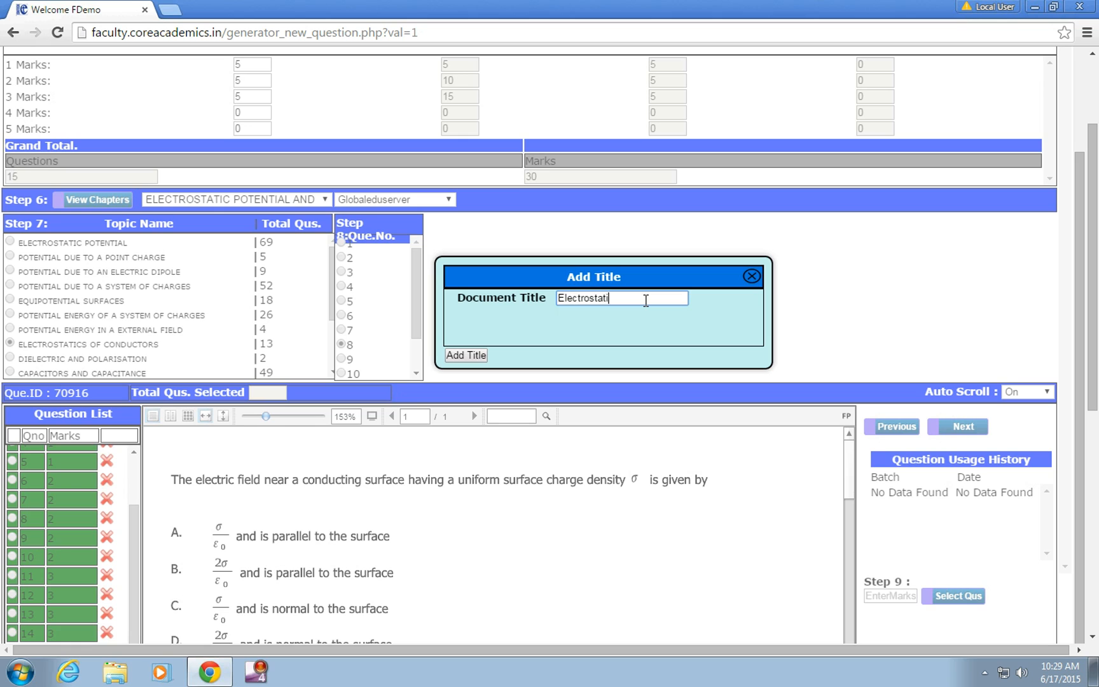
click(458, 355)
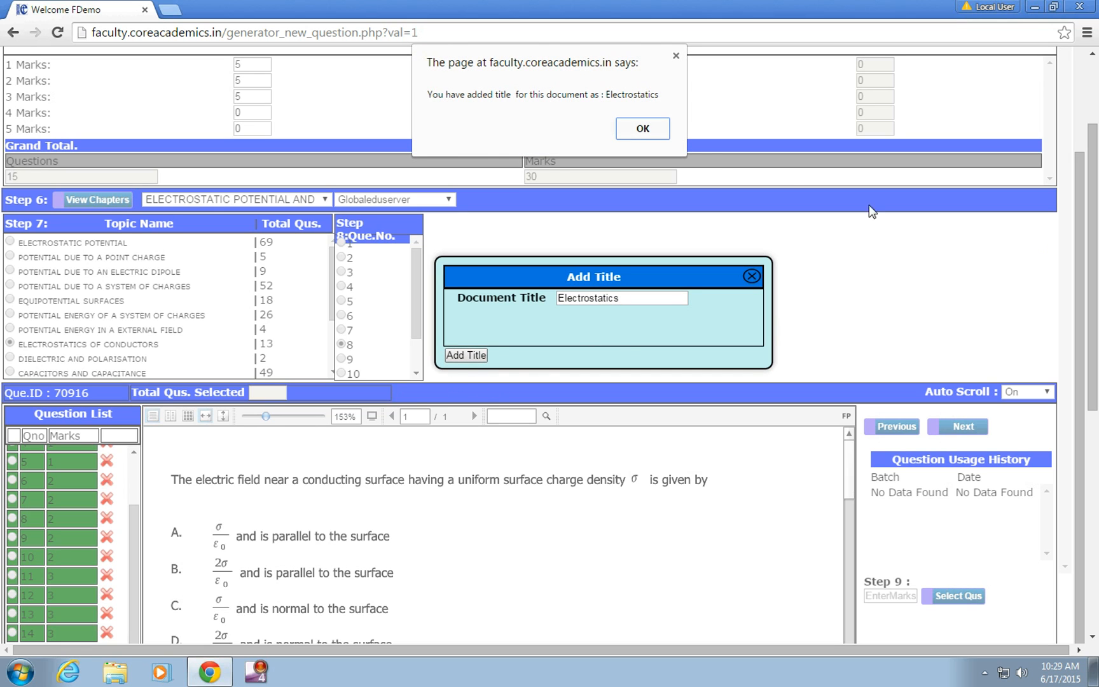
click(643, 129)
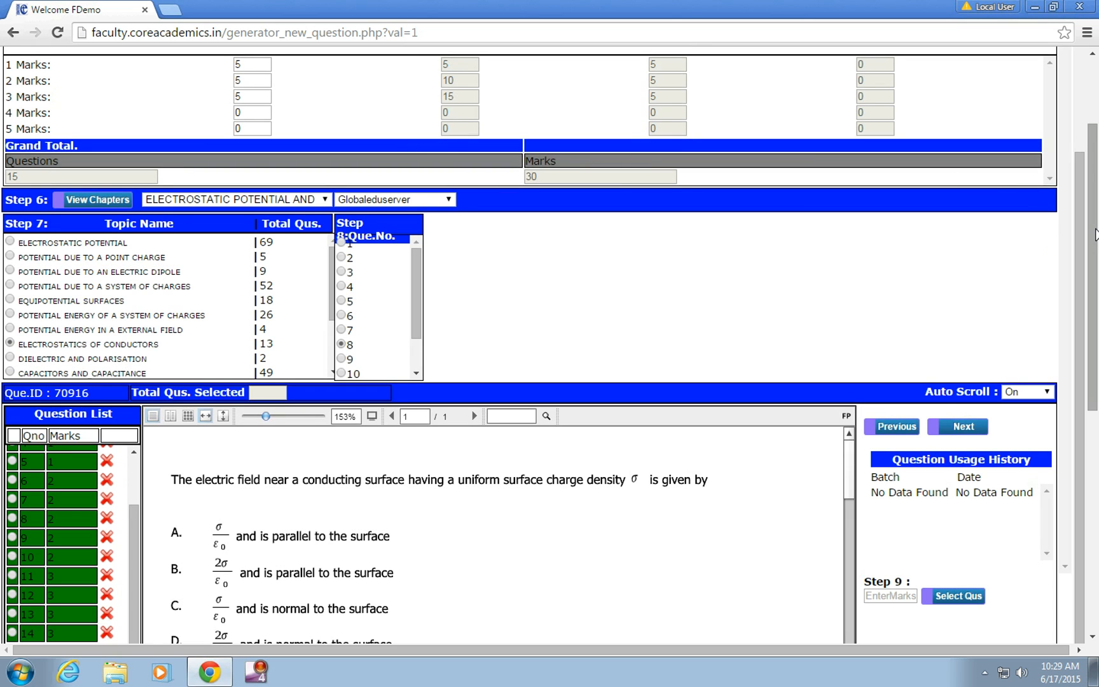
Step: Generate the paper without adding instructions and close the document reference window
scroll(884, 518, down, 5)
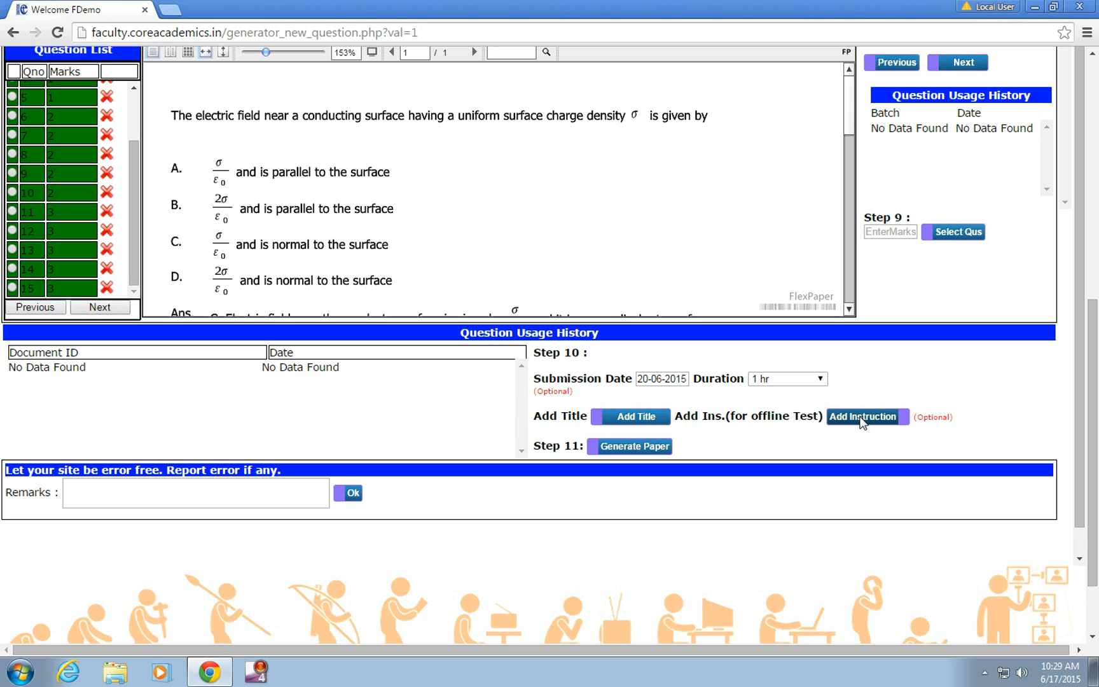
click(629, 452)
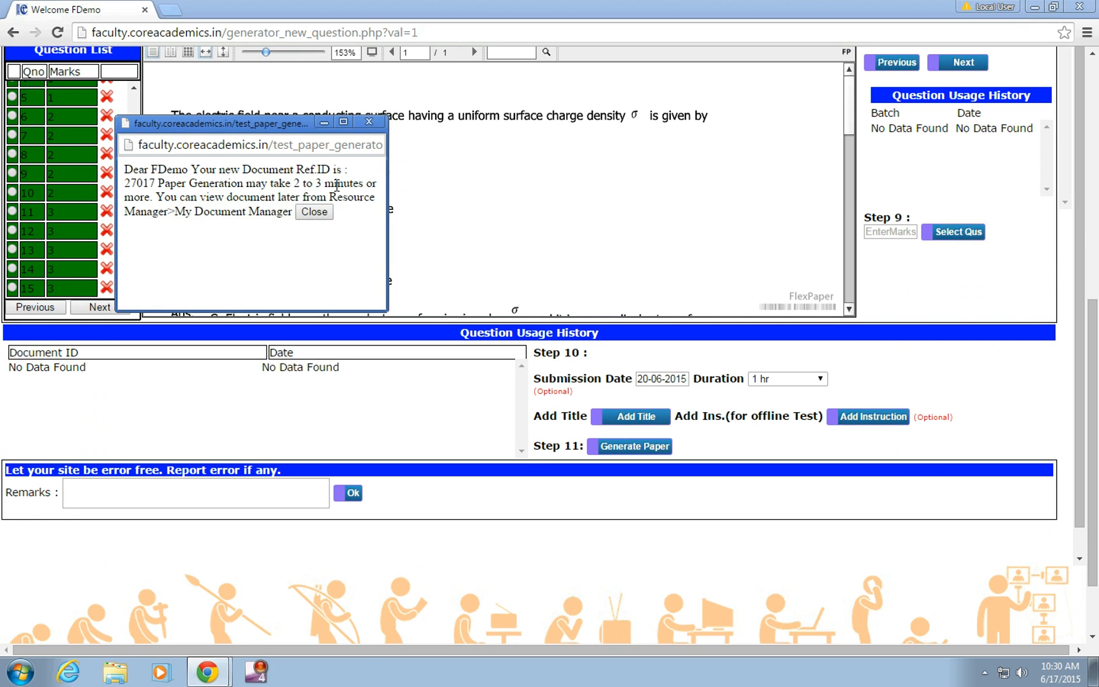
click(315, 214)
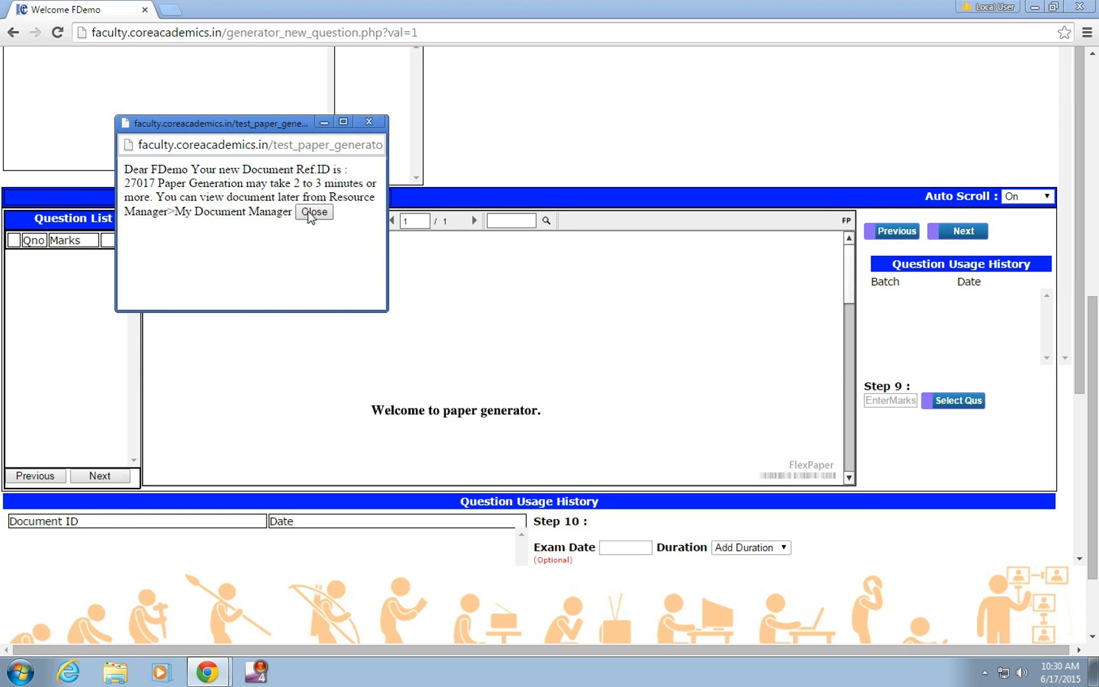
click(314, 212)
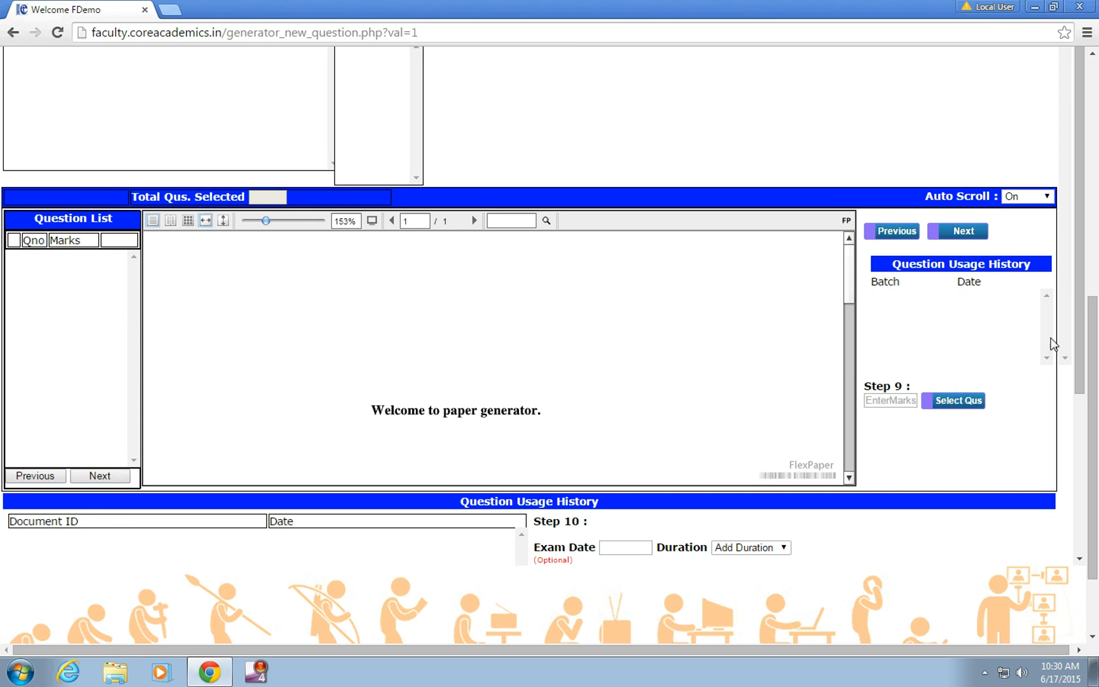
Step: Go to the list of generated papers and try to view the new Physics assignment 27017
scroll(1051, 343, up, 8)
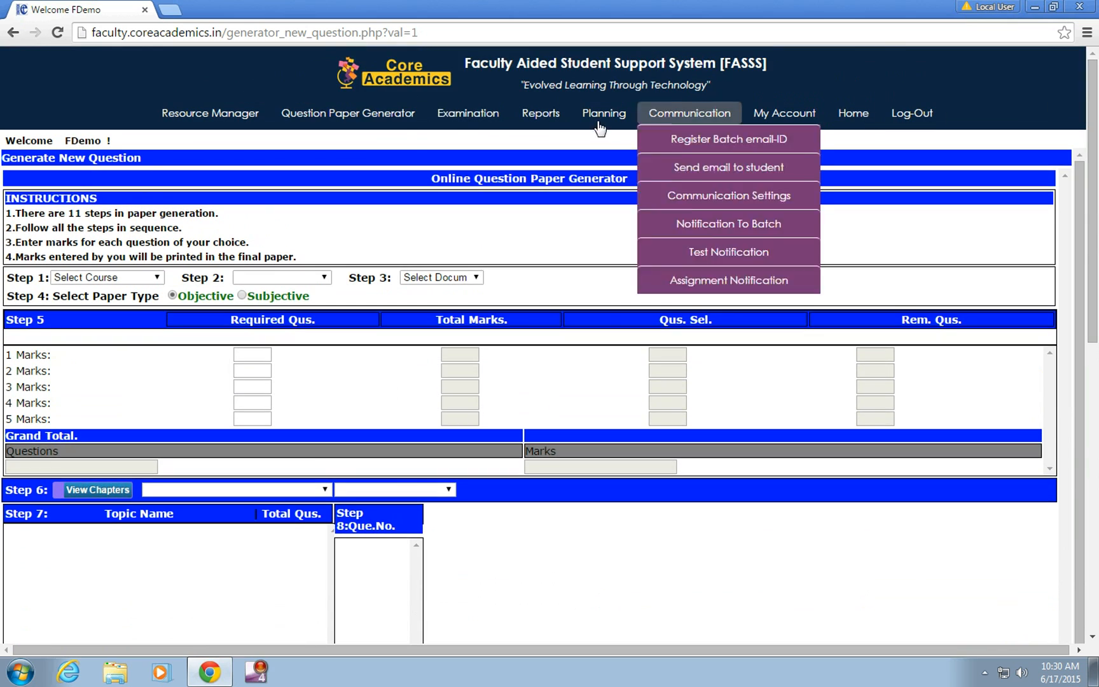
mouse_move(356, 122)
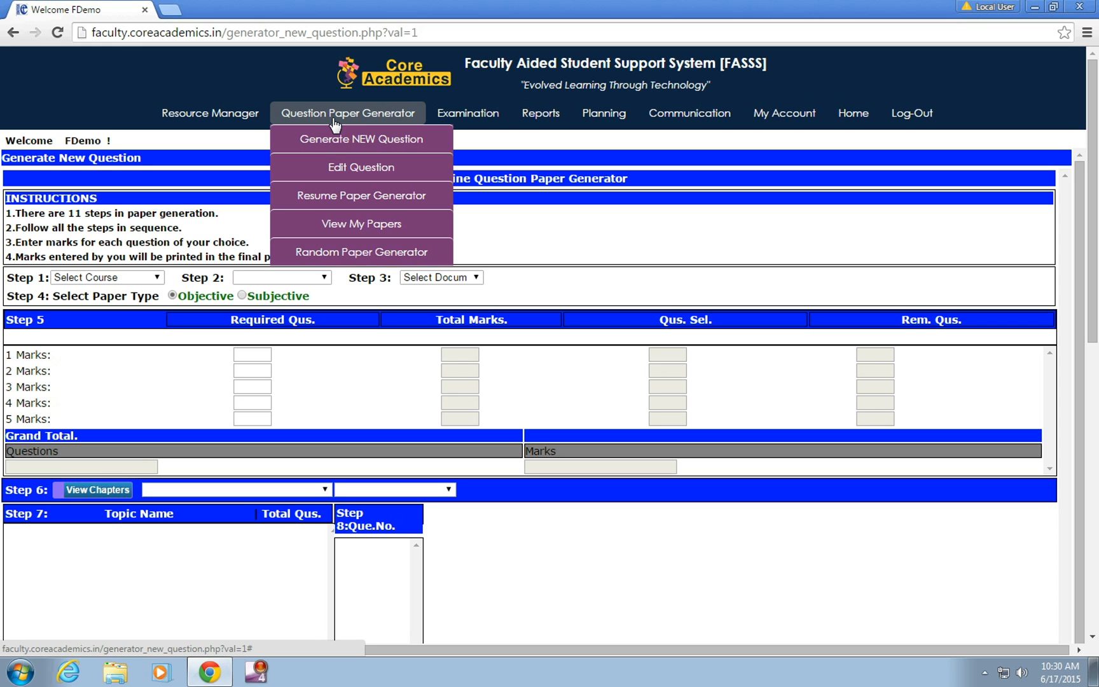
click(340, 226)
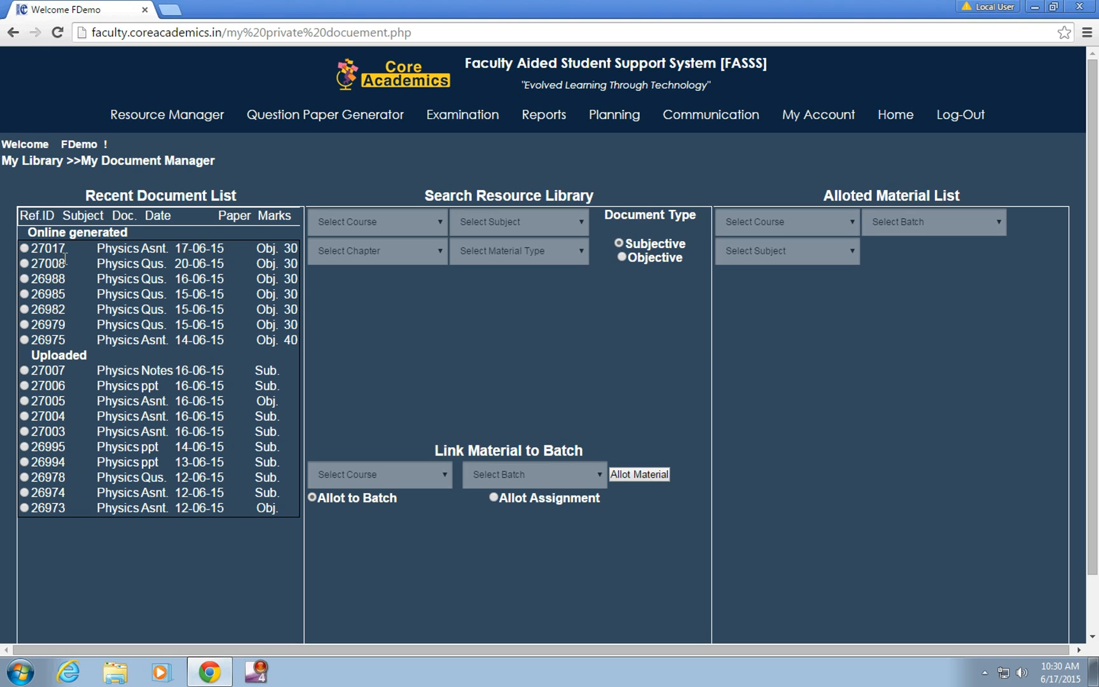
click(23, 248)
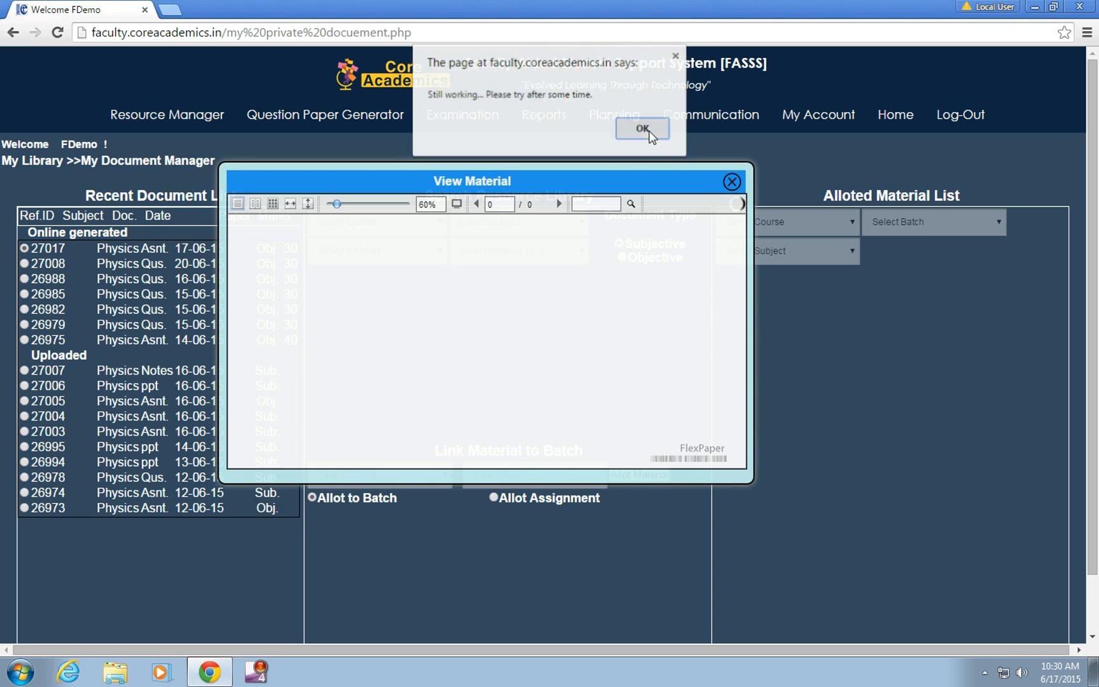
click(642, 129)
click(732, 183)
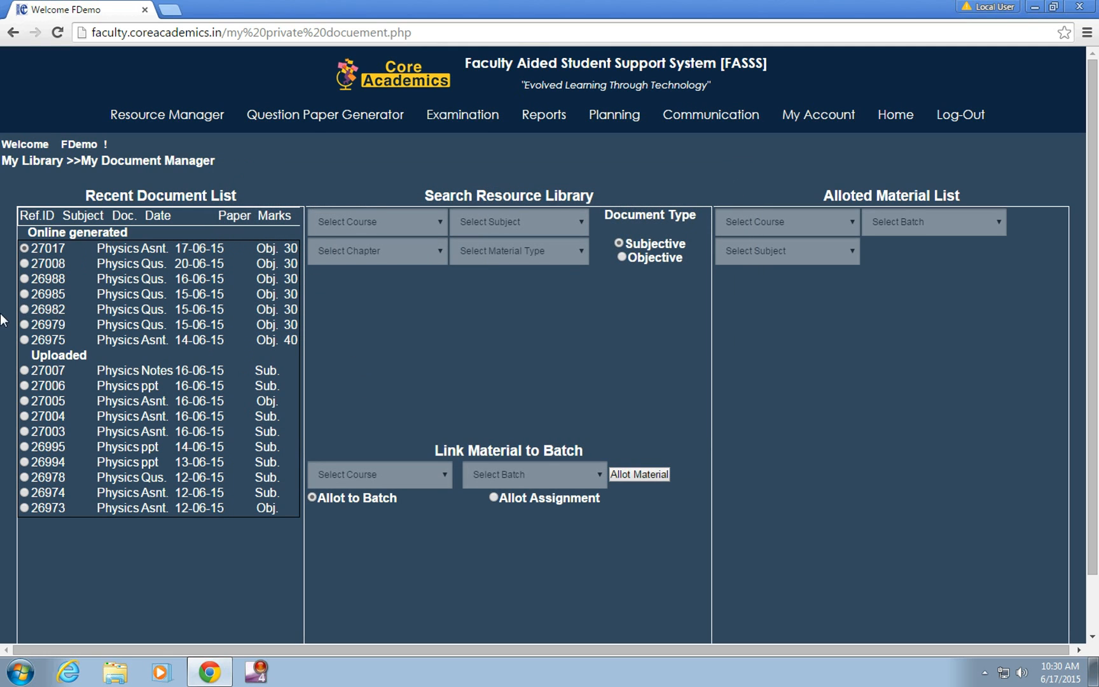
Step: View the online-generated Physics question paper 26982 in full screen, read through its first questions and answers, and close it
click(24, 309)
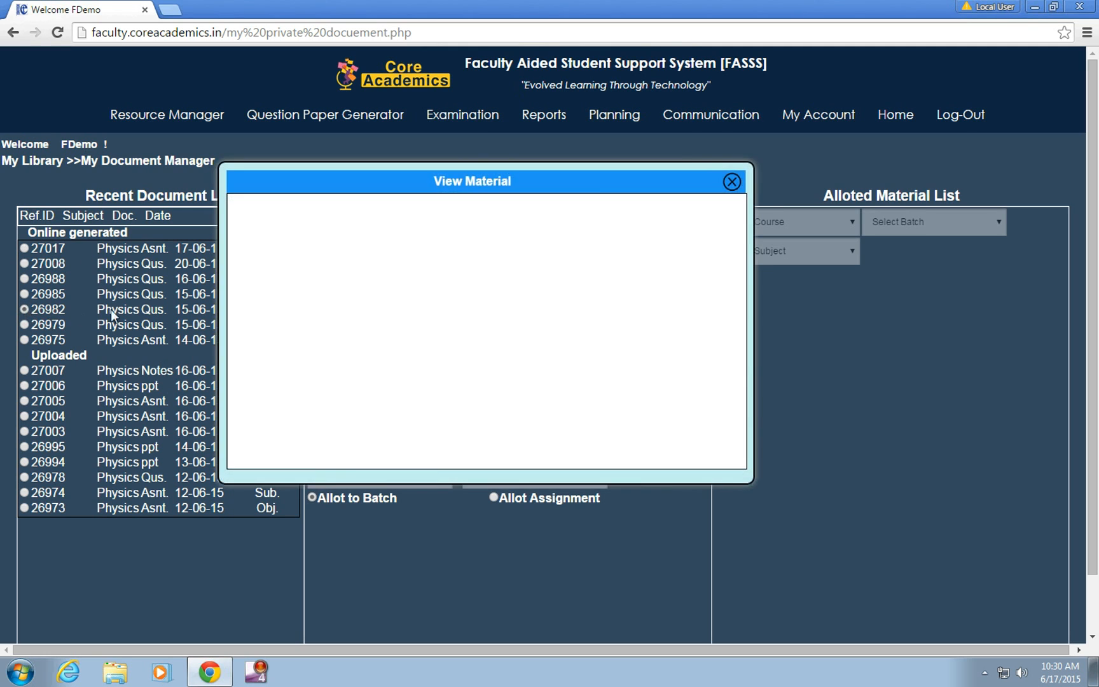
click(640, 127)
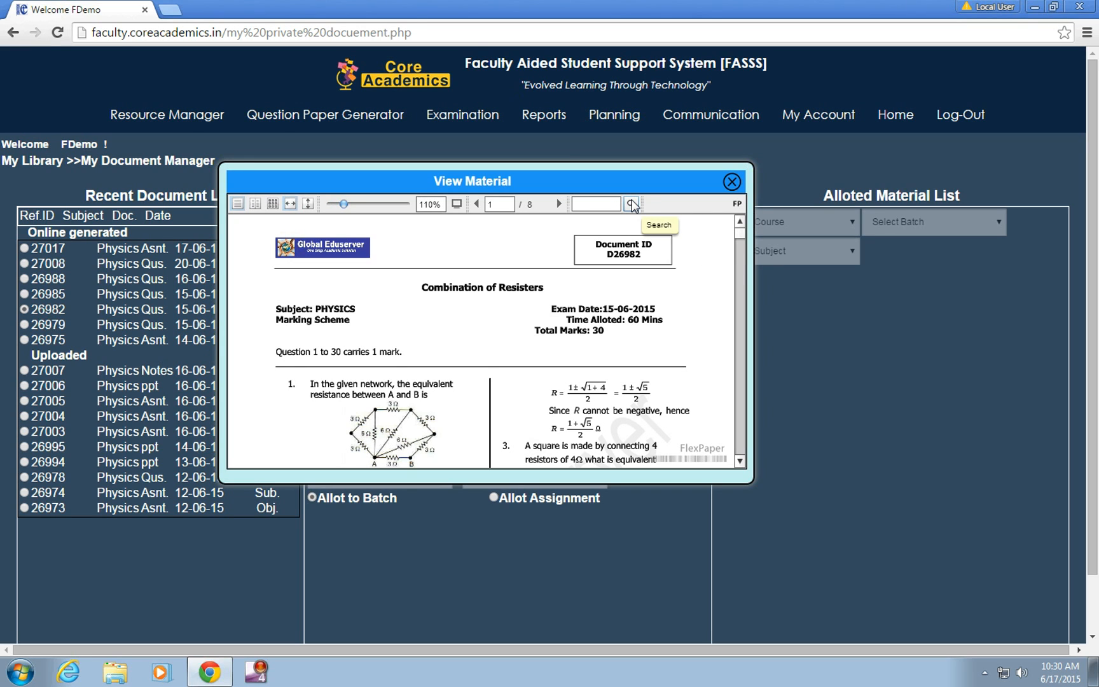
click(460, 202)
scroll(827, 287, down, 2)
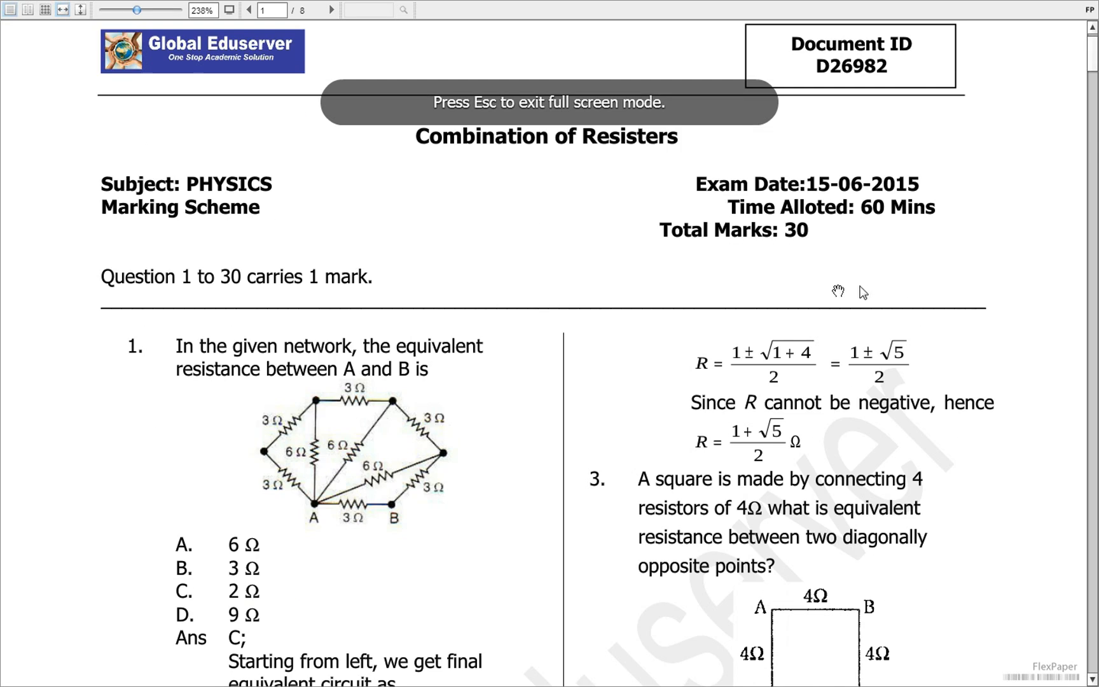
scroll(523, 442, down, 5)
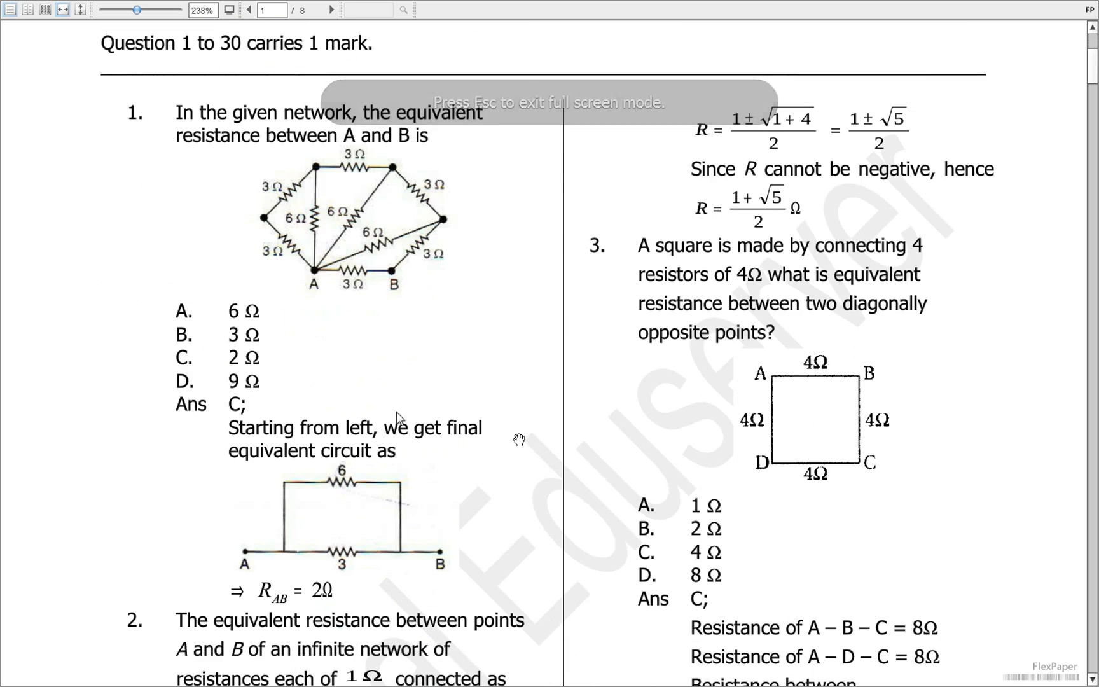
scroll(416, 364, down, 6)
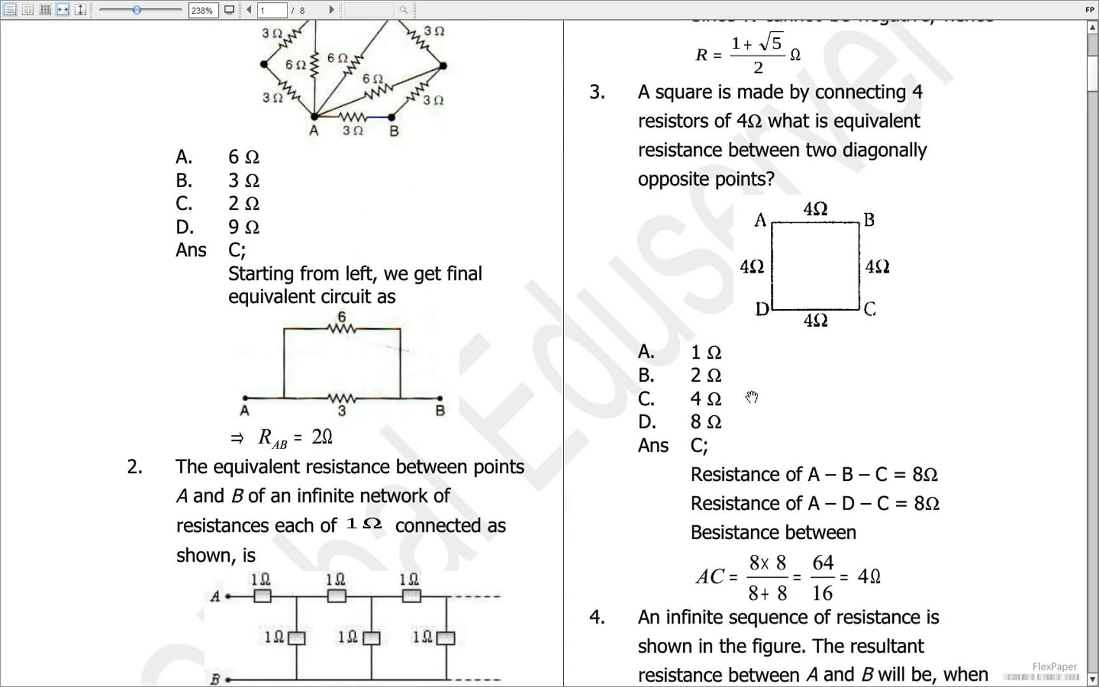
key(Escape)
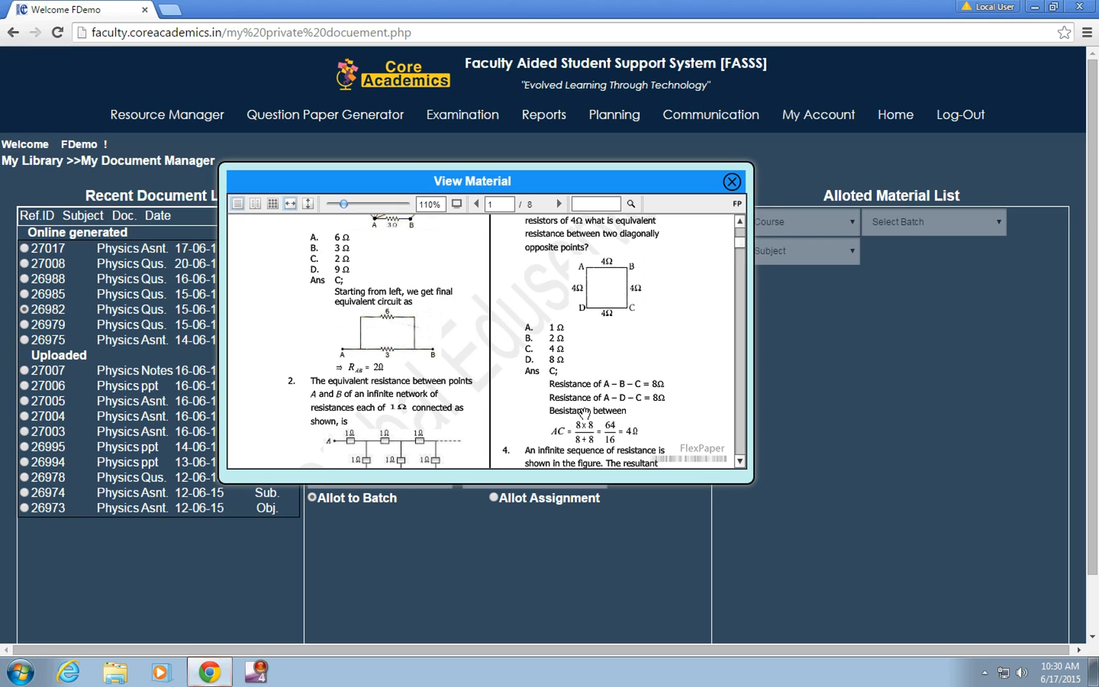
click(732, 183)
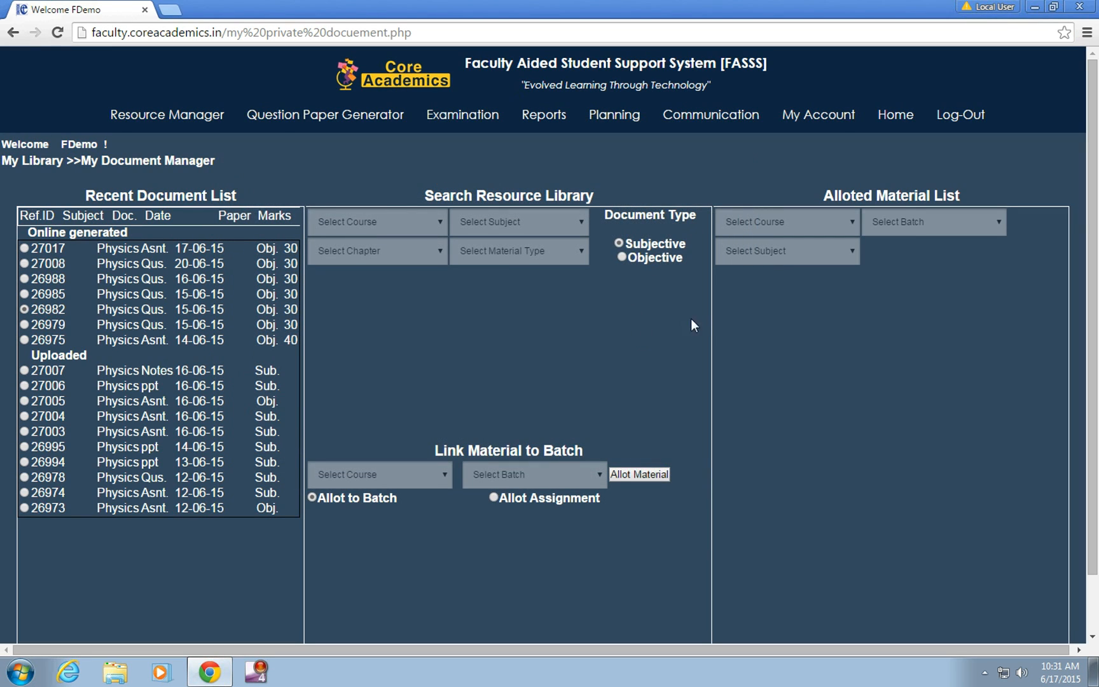